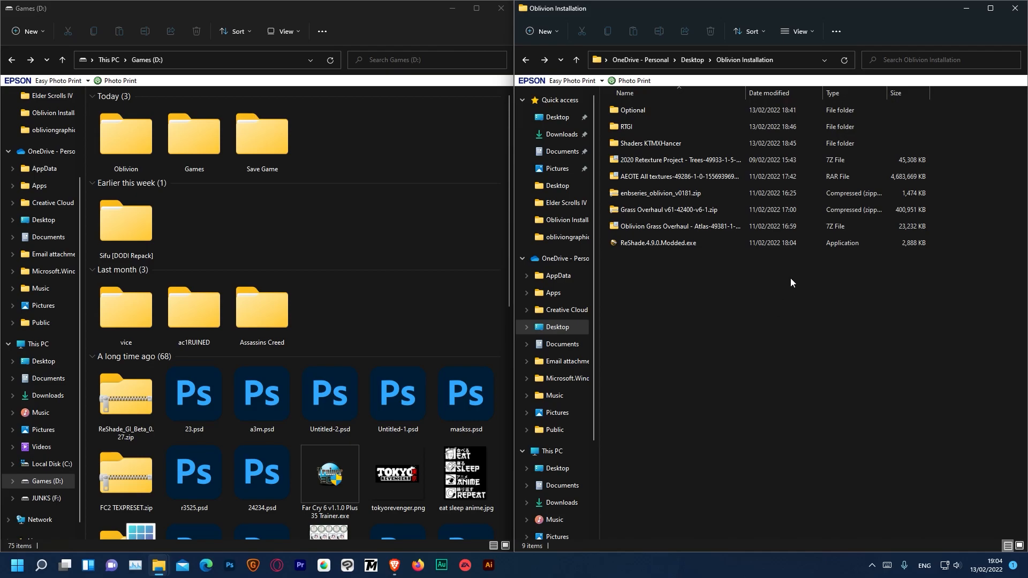
Step: Open the Oblivion game folder on the Games (D:) drive
{"action": "double_click", "coordinate": [134, 167]}
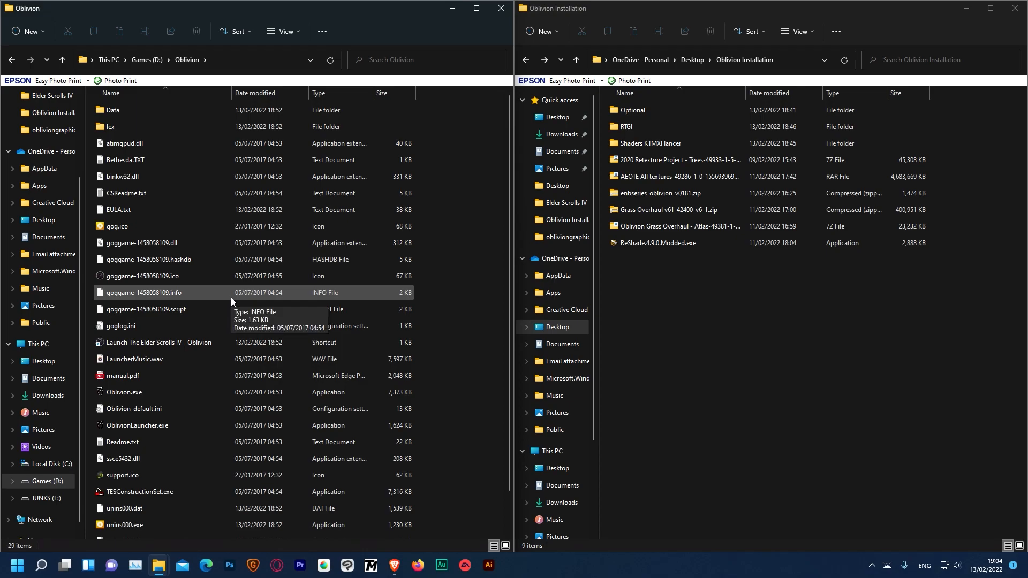
{"action": "key", "text": "alt+Left"}
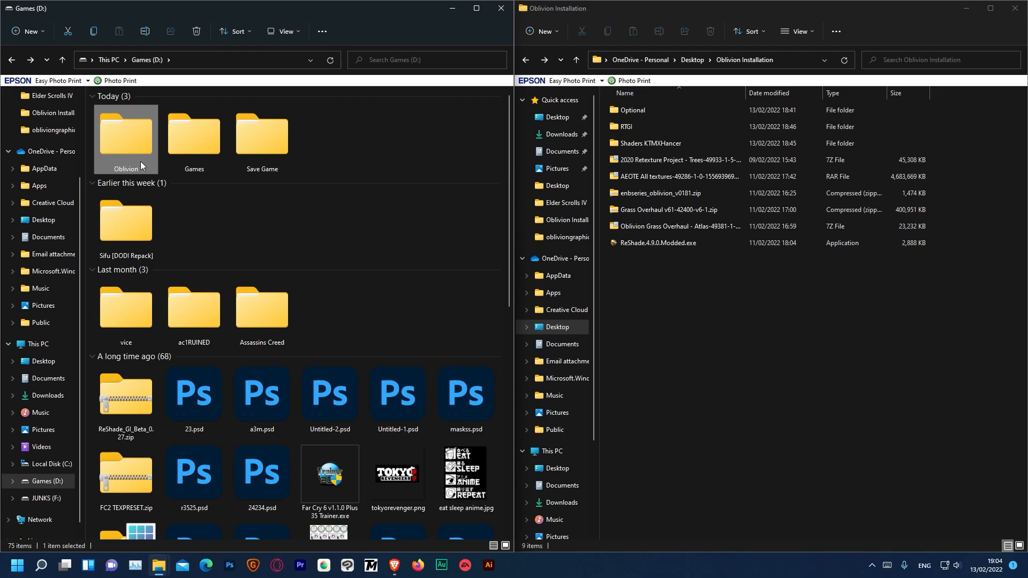
{"action": "mouse_move", "coordinate": [139, 162]}
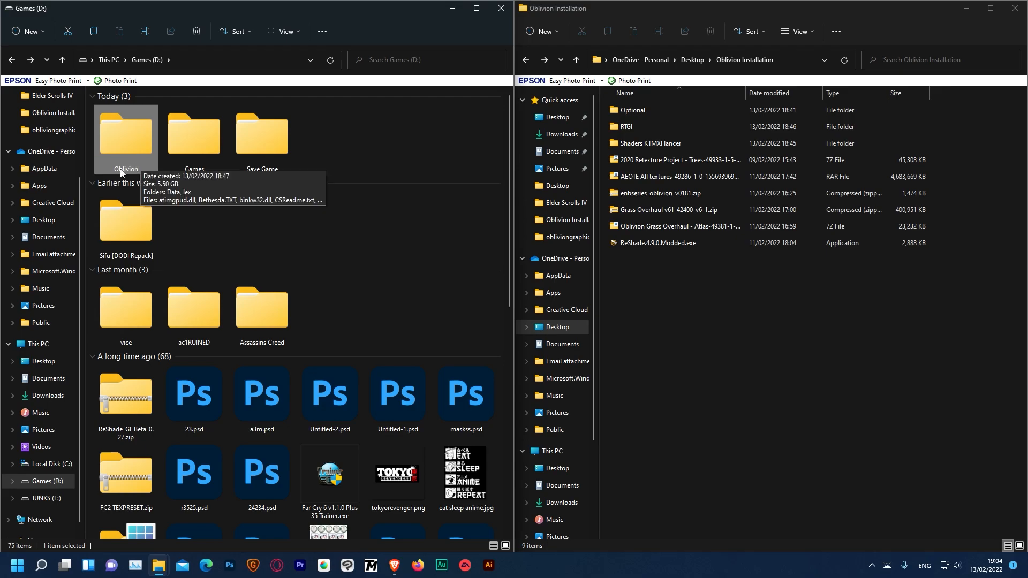
{"action": "double_click", "coordinate": [120, 168]}
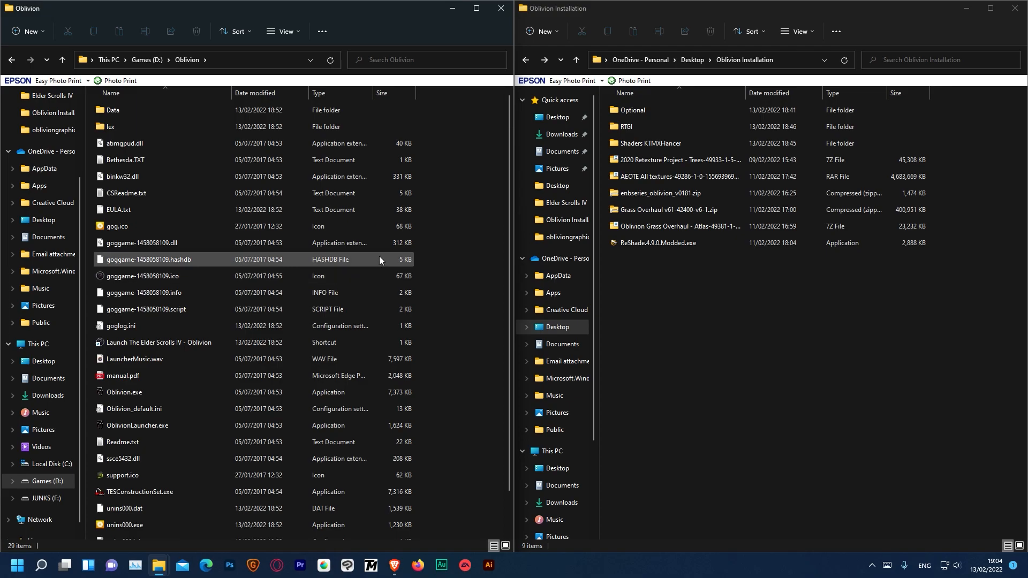
{"action": "right_click", "coordinate": [441, 228]}
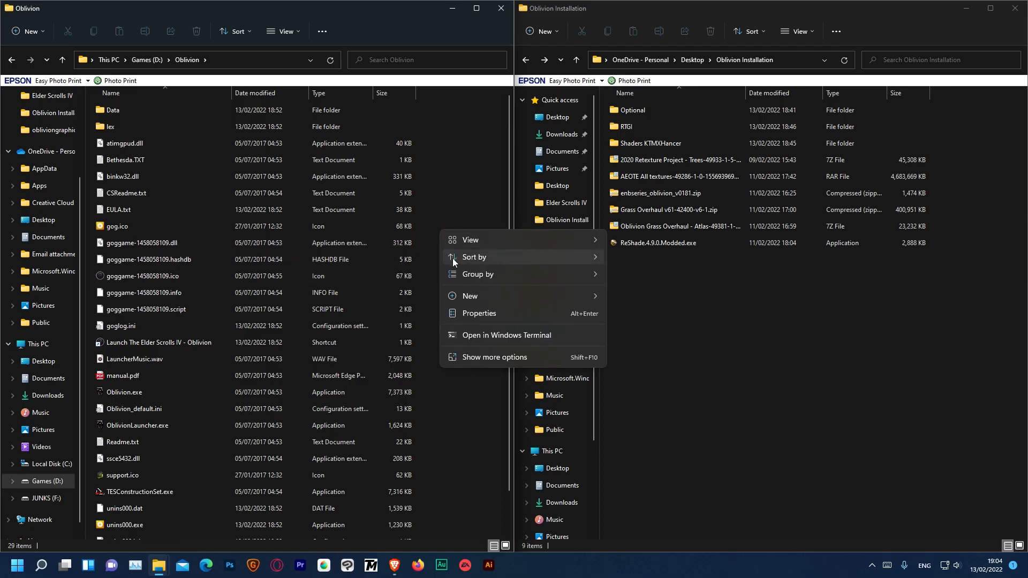
{"action": "left_click", "coordinate": [467, 365]}
{"action": "left_click", "coordinate": [477, 270]}
{"action": "left_click", "coordinate": [620, 281]}
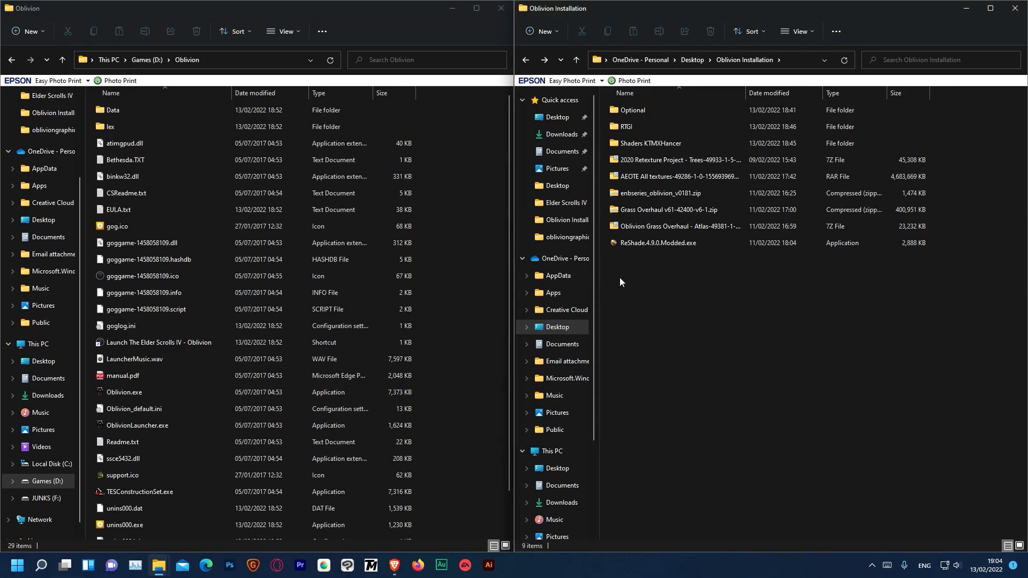
{"action": "double_click", "coordinate": [611, 242]}
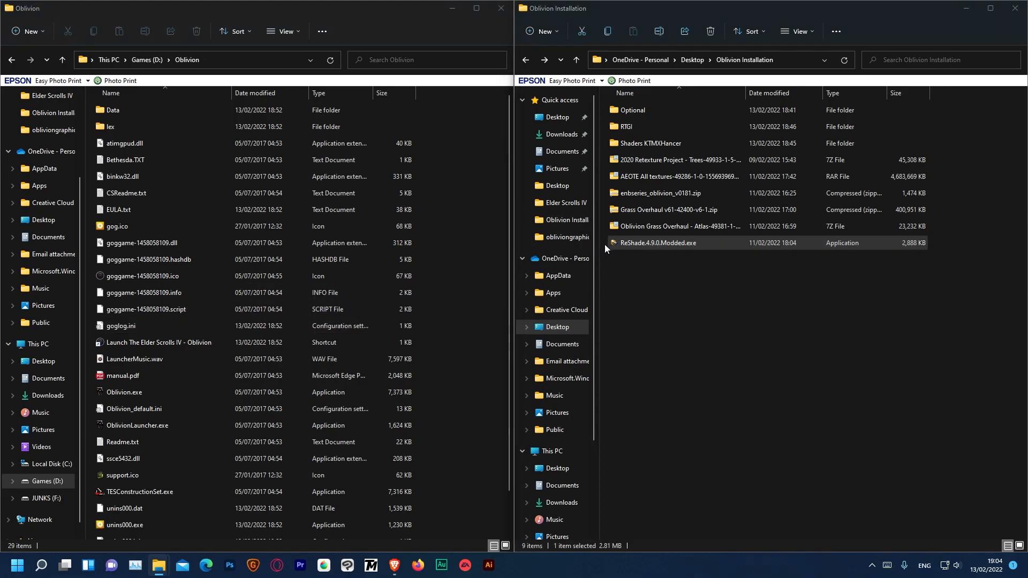
{"action": "left_click", "coordinate": [444, 277]}
{"action": "left_click", "coordinate": [620, 392]}
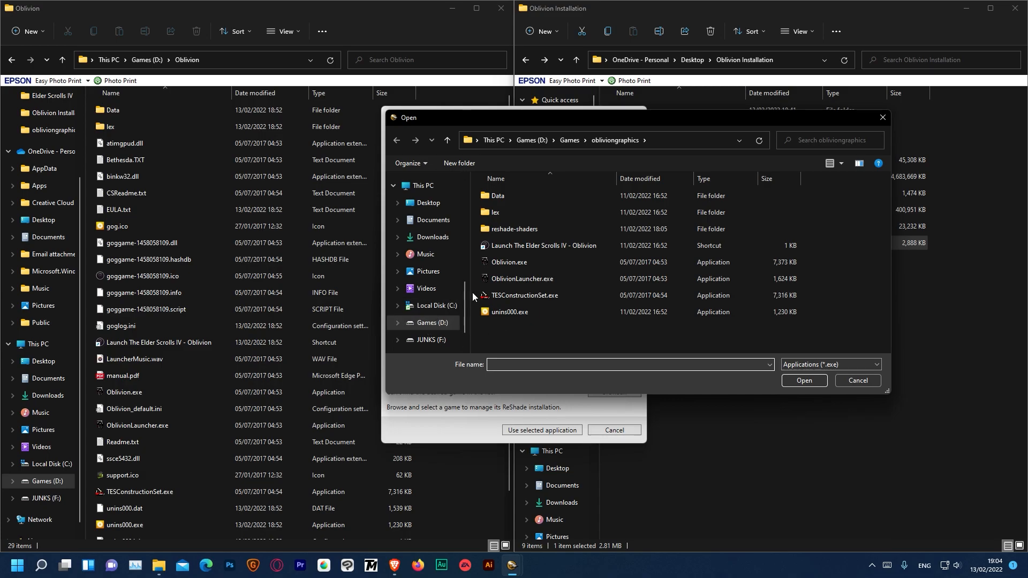
{"action": "left_click", "coordinate": [845, 383]}
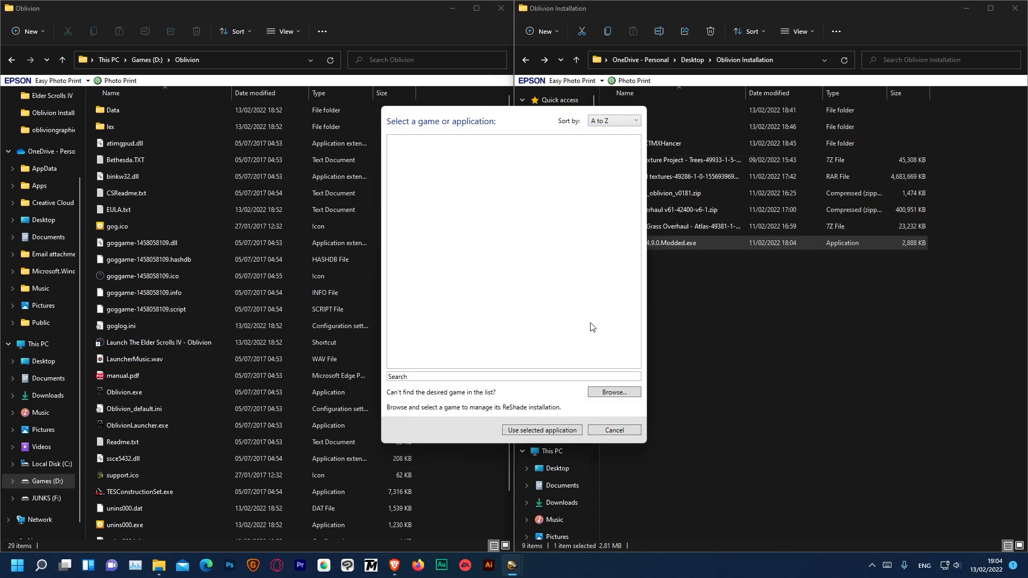
{"action": "left_click", "coordinate": [608, 430]}
{"action": "left_click", "coordinate": [647, 279]}
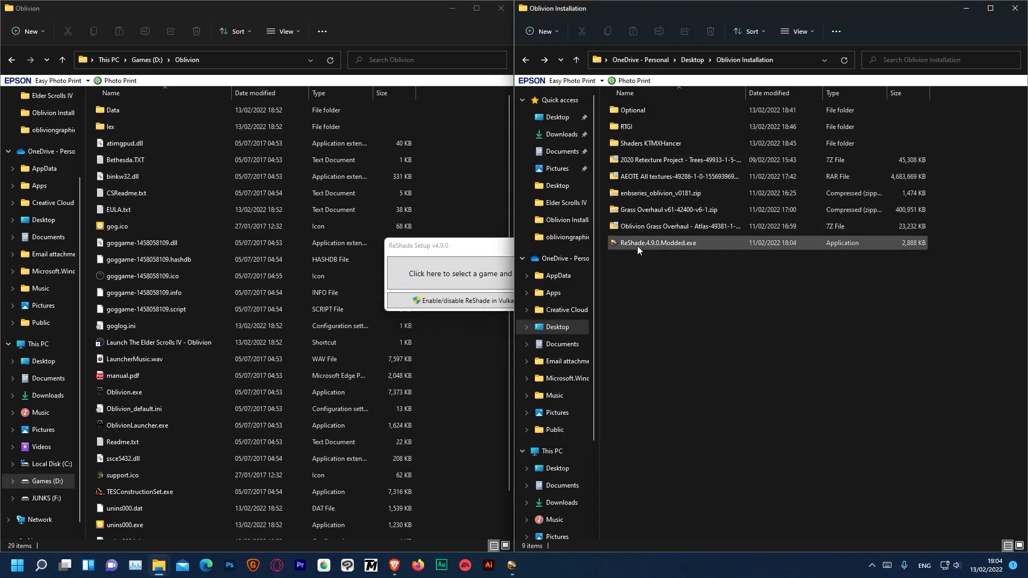
{"action": "left_click", "coordinate": [601, 250]}
{"action": "left_click", "coordinate": [634, 245]}
{"action": "left_click", "coordinate": [626, 242]}
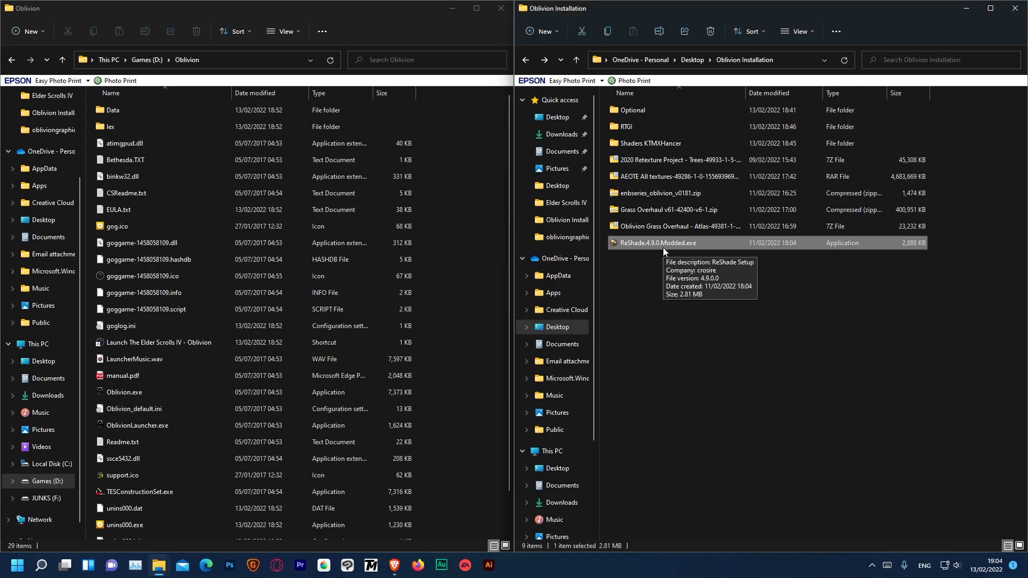
Step: Switch to Microsoft Edge, search for "reshade modded", point out the Not-Smelly-Garbage/Reshade-Unlocked GitHub result, and close the browser
{"action": "left_click", "coordinate": [205, 566]}
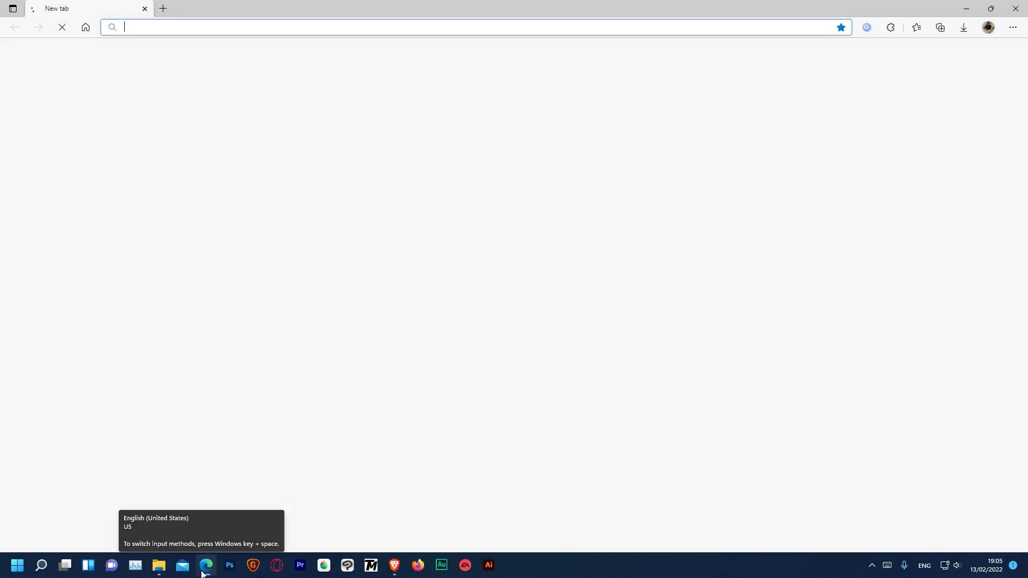
{"action": "type", "text": "reshade moded"}
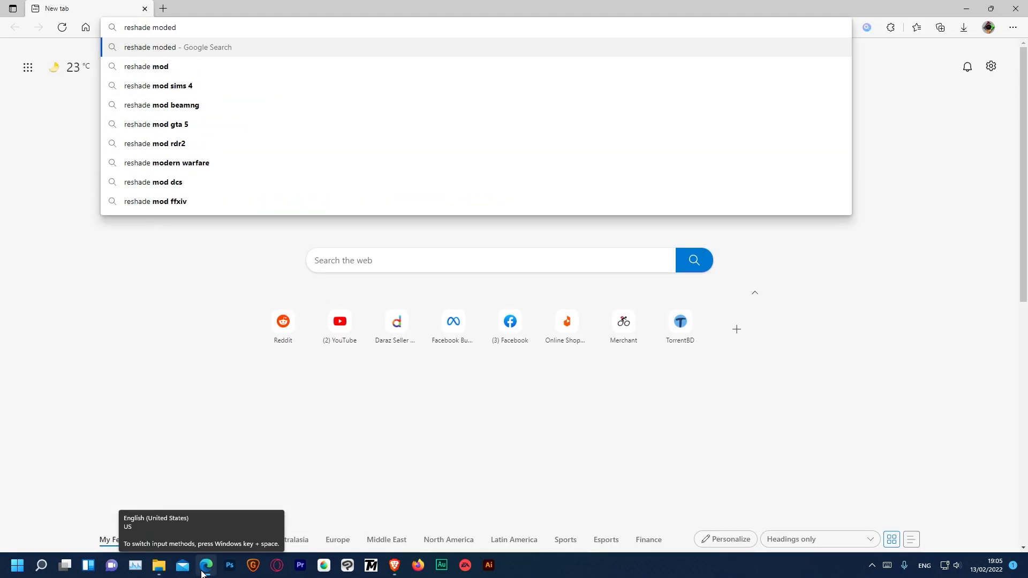
{"action": "key", "text": "Return"}
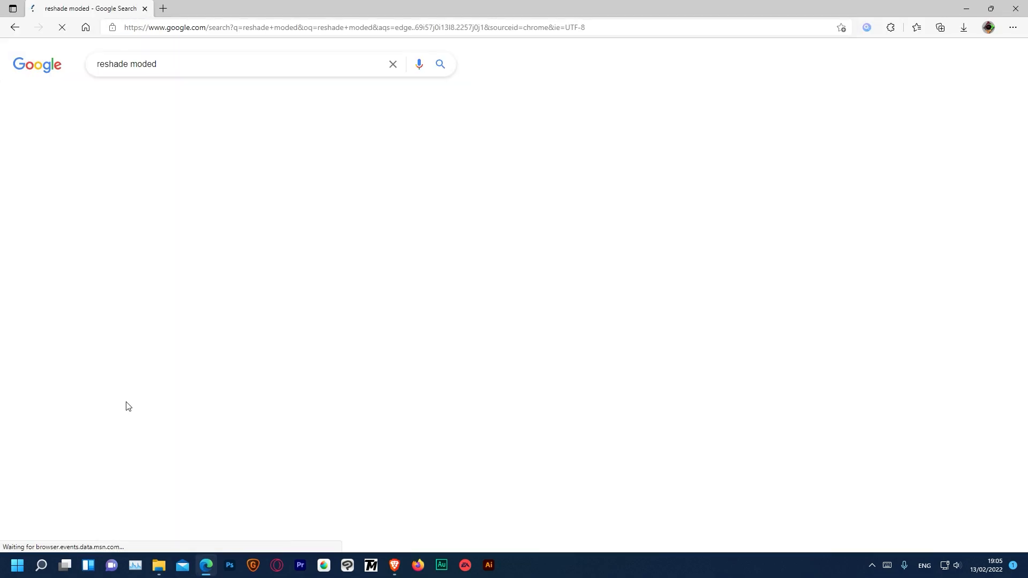
{"action": "left_click", "coordinate": [145, 64]}
{"action": "type", "text": "d"}
{"action": "key", "text": "Return"}
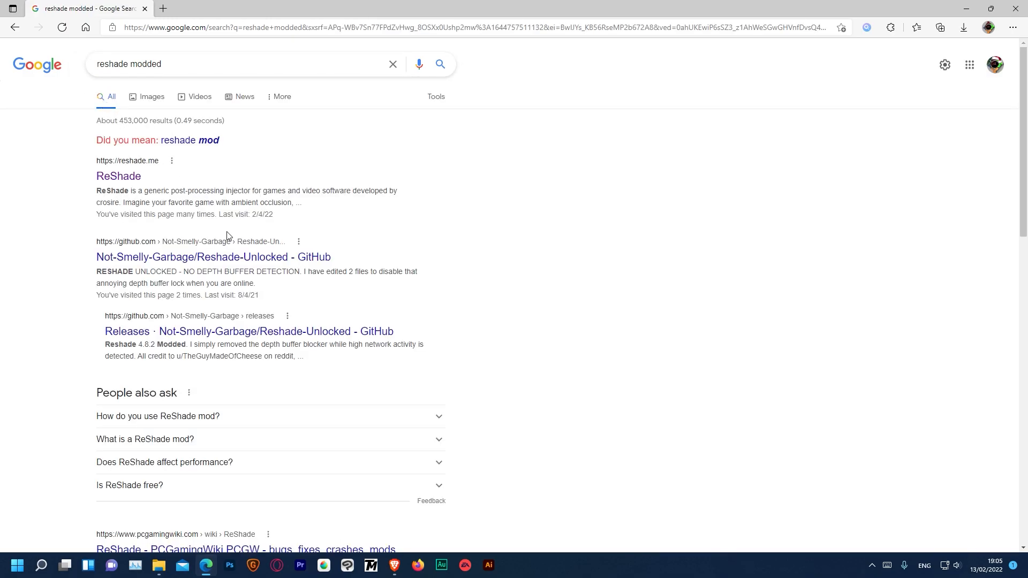
{"action": "left_click_drag", "start_coordinate": [89, 256], "coordinate": [338, 263]}
{"action": "left_click", "coordinate": [420, 248]}
{"action": "left_click", "coordinate": [1015, 8]}
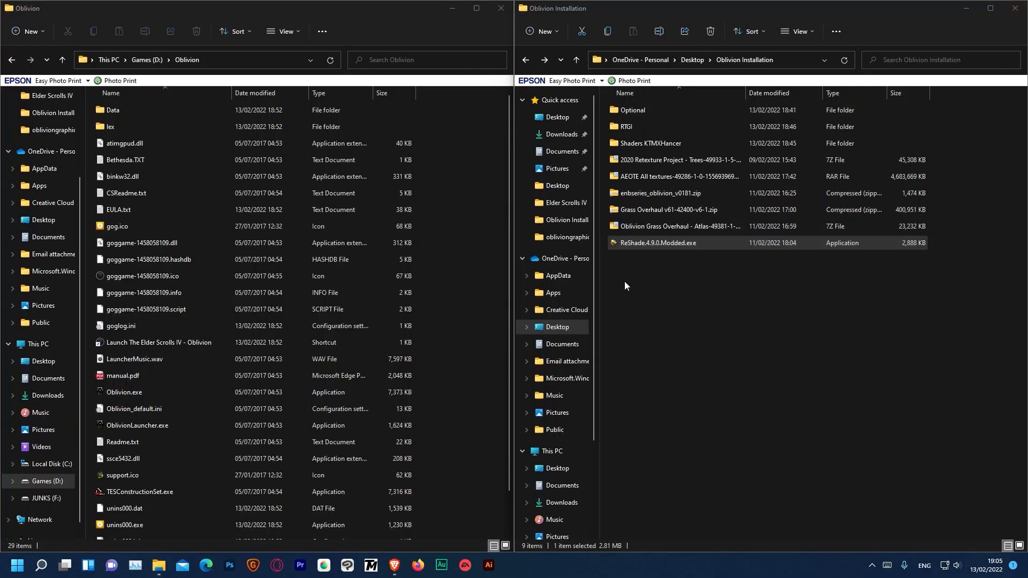
Step: Run ReShade.4.9.0.Modded.exe and install it for Oblivion.exe in the D: drive's Oblivion folder, using Direct3D 9
{"action": "left_click", "coordinate": [644, 287]}
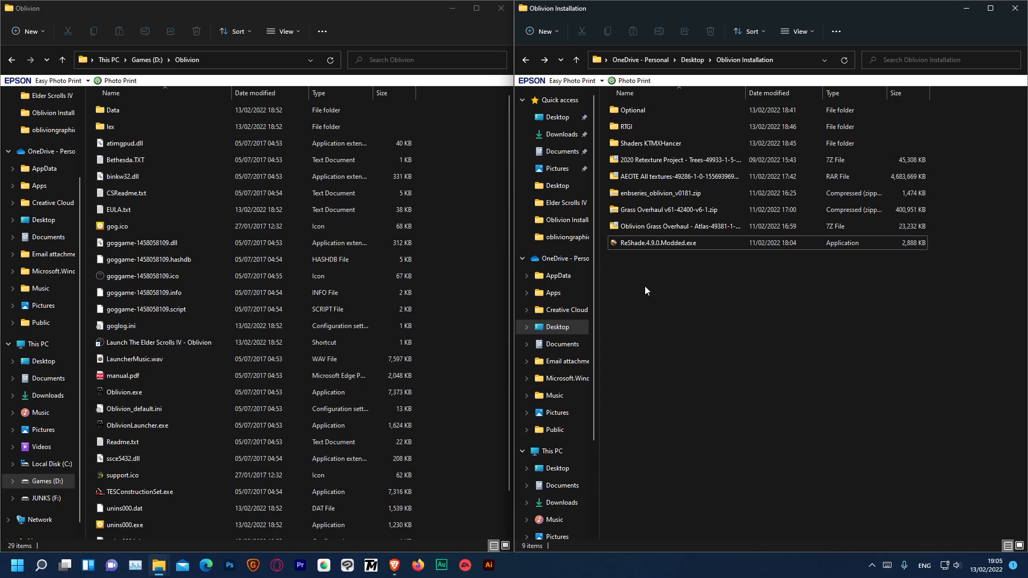
{"action": "left_click", "coordinate": [663, 245]}
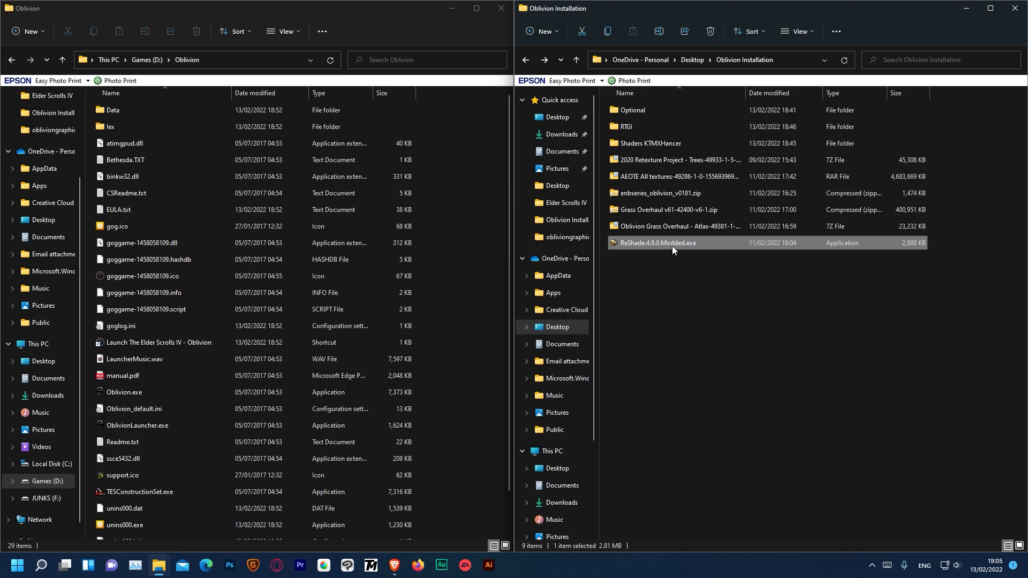
{"action": "double_click", "coordinate": [672, 245]}
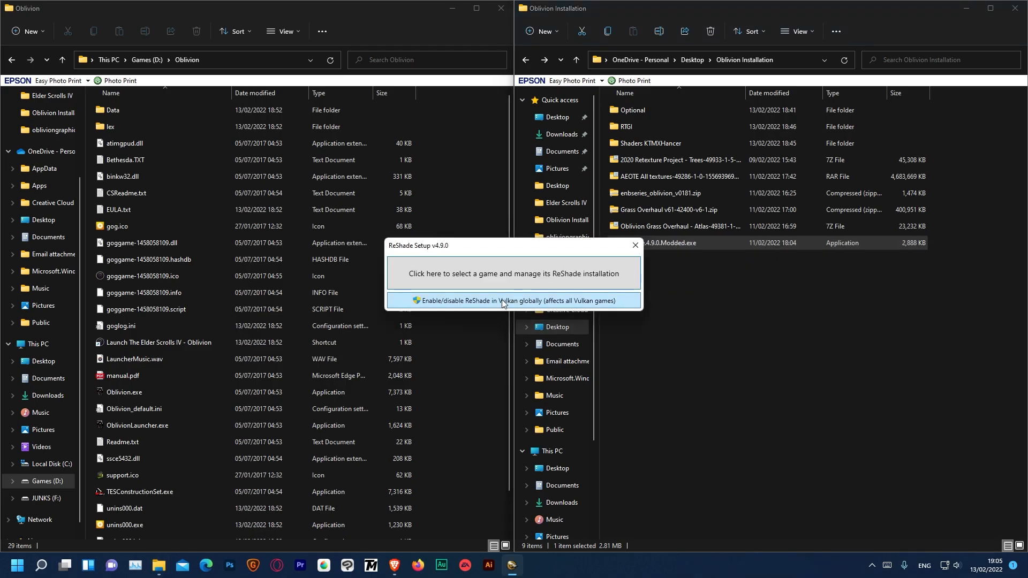
{"action": "left_click", "coordinate": [517, 274]}
{"action": "left_click", "coordinate": [605, 395]}
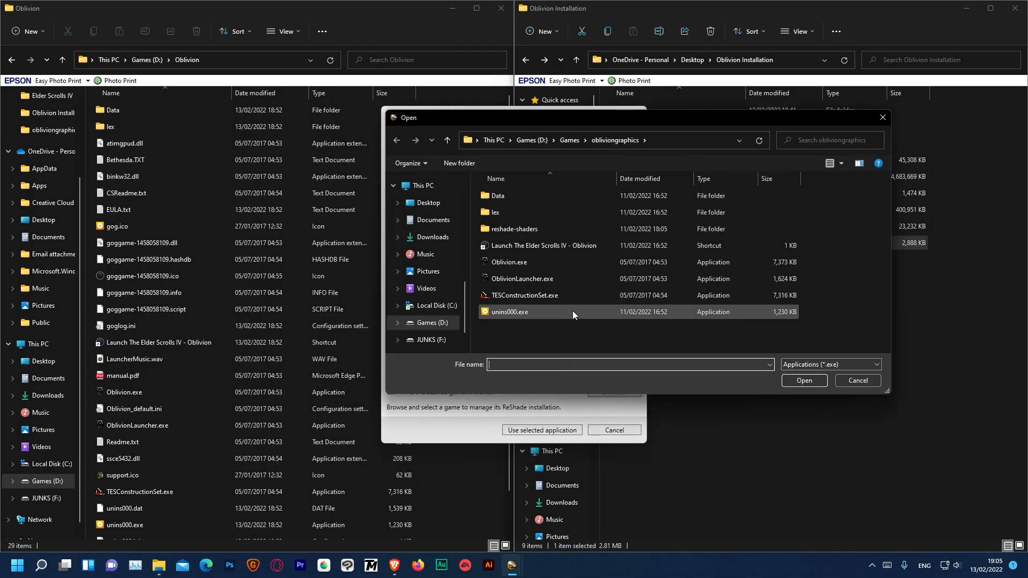
{"action": "left_click", "coordinate": [570, 140]}
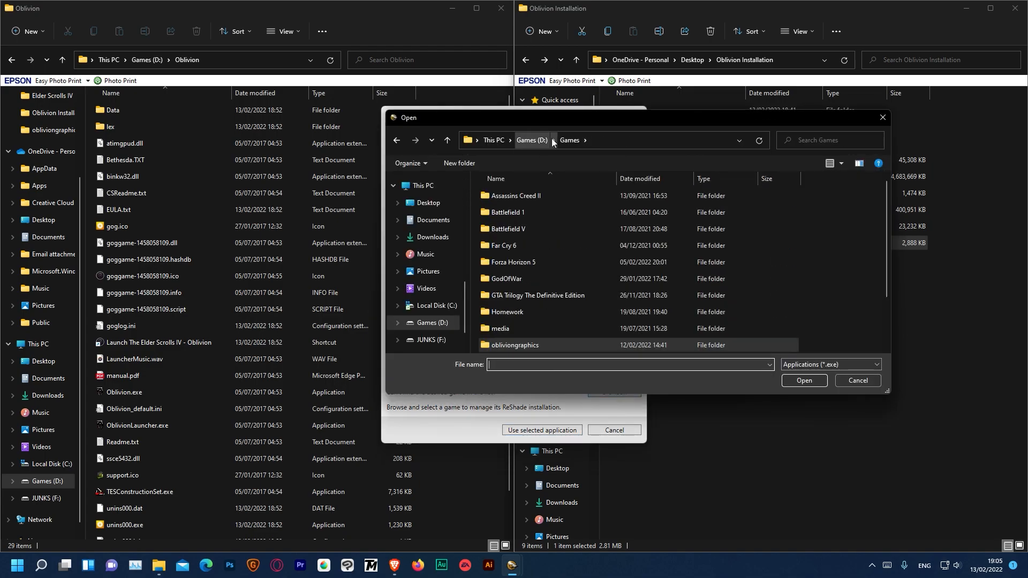
{"action": "left_click", "coordinate": [532, 140]}
{"action": "double_click", "coordinate": [506, 262]}
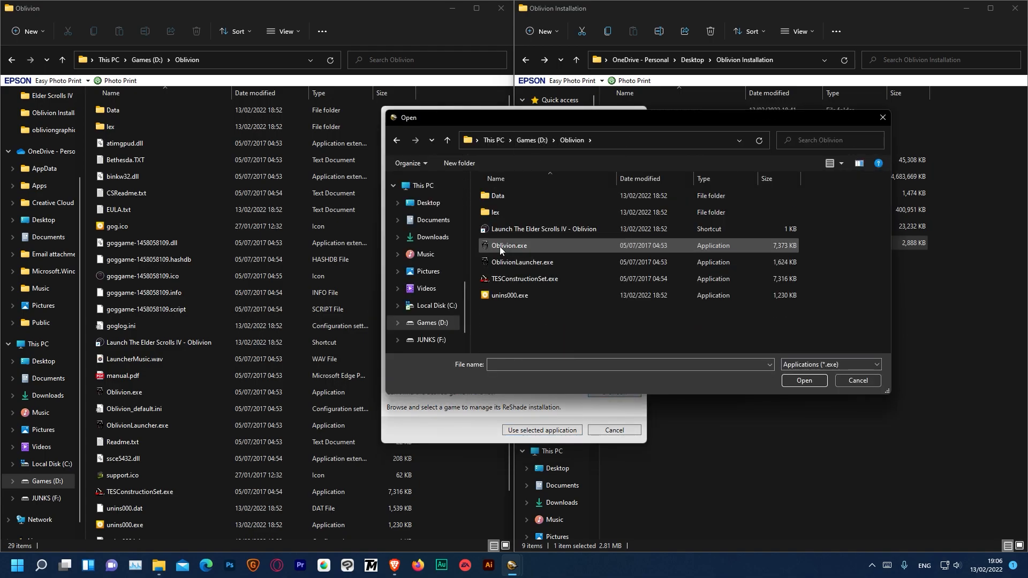
{"action": "double_click", "coordinate": [509, 245]}
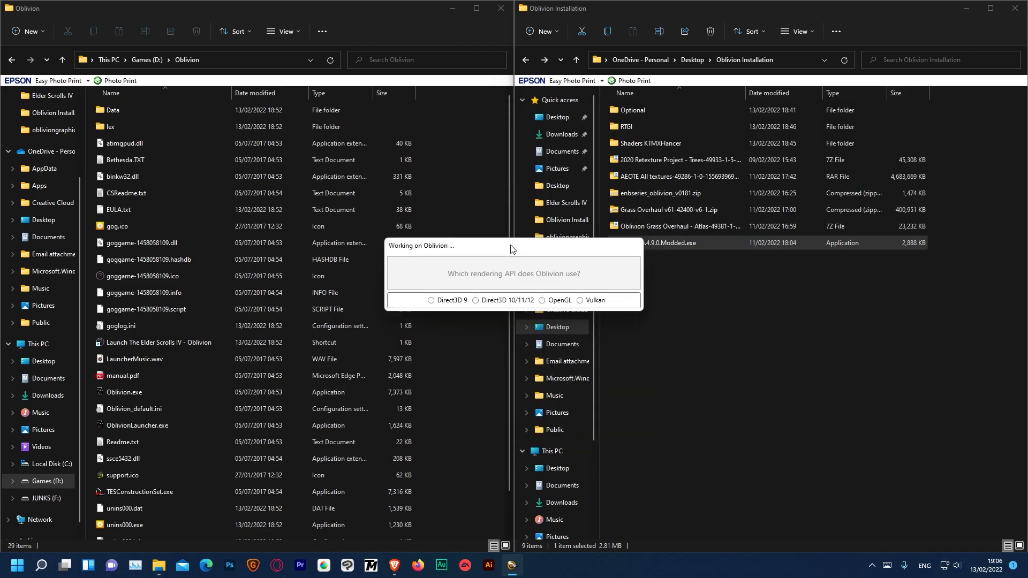
{"action": "left_click", "coordinate": [457, 300]}
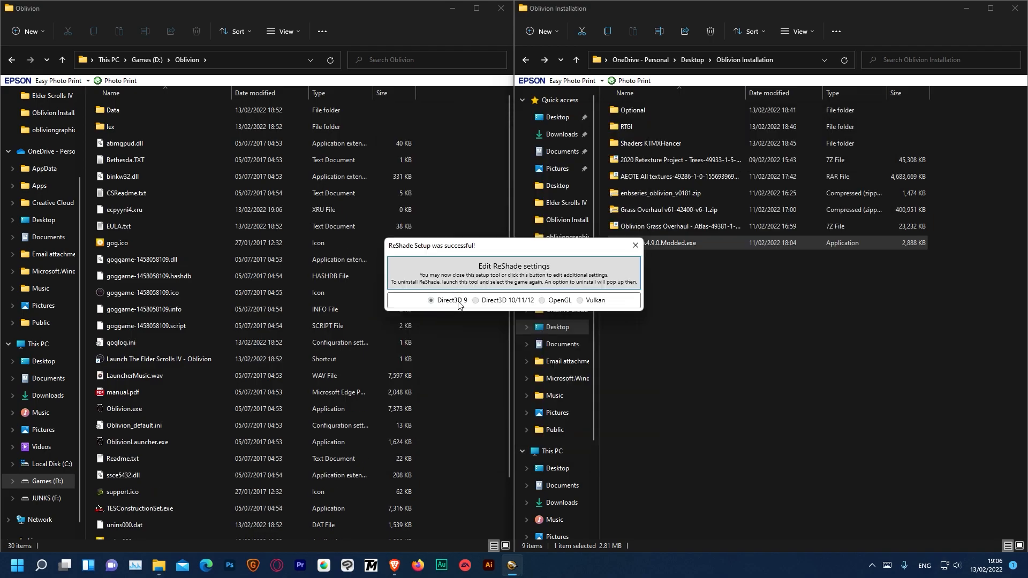
{"action": "left_click", "coordinate": [635, 246]}
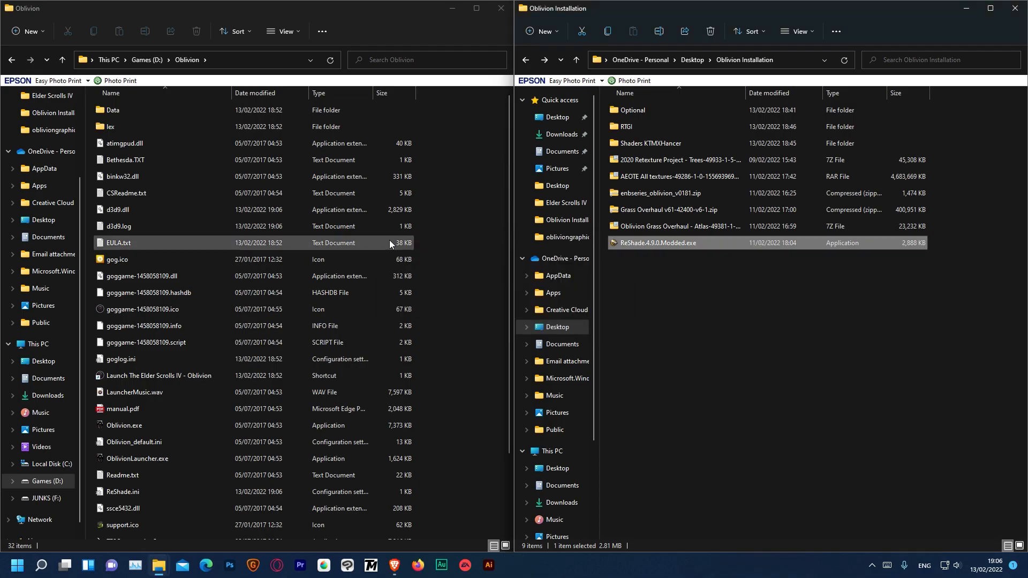
{"action": "key", "text": "super"}
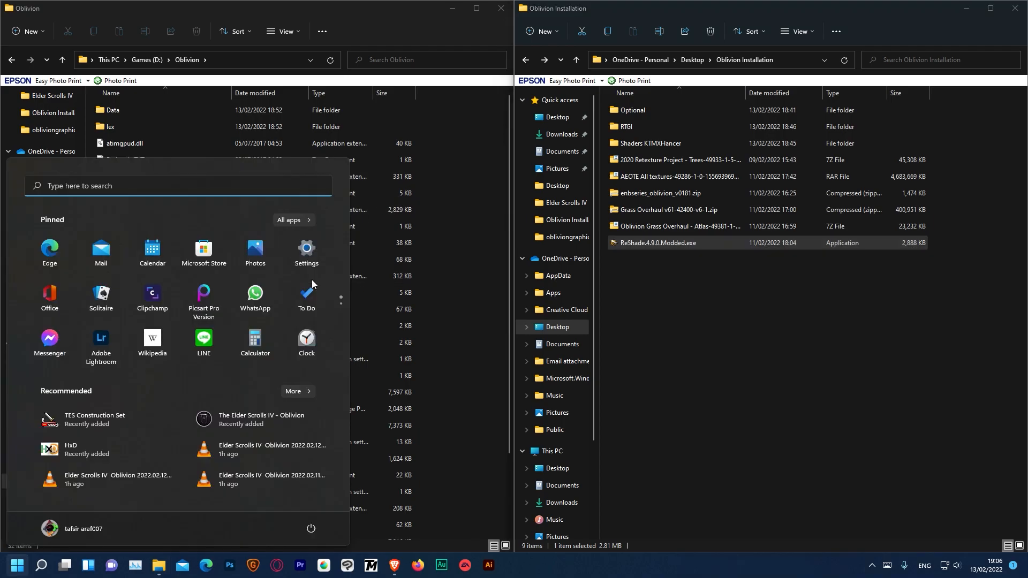
{"action": "type", "text": "reshade"}
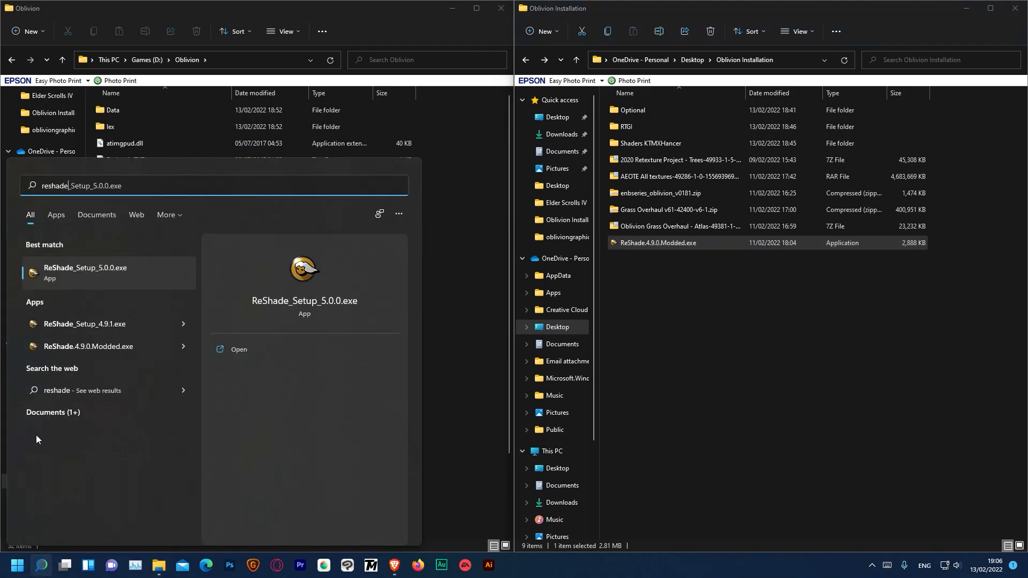
{"action": "left_click", "coordinate": [86, 280]}
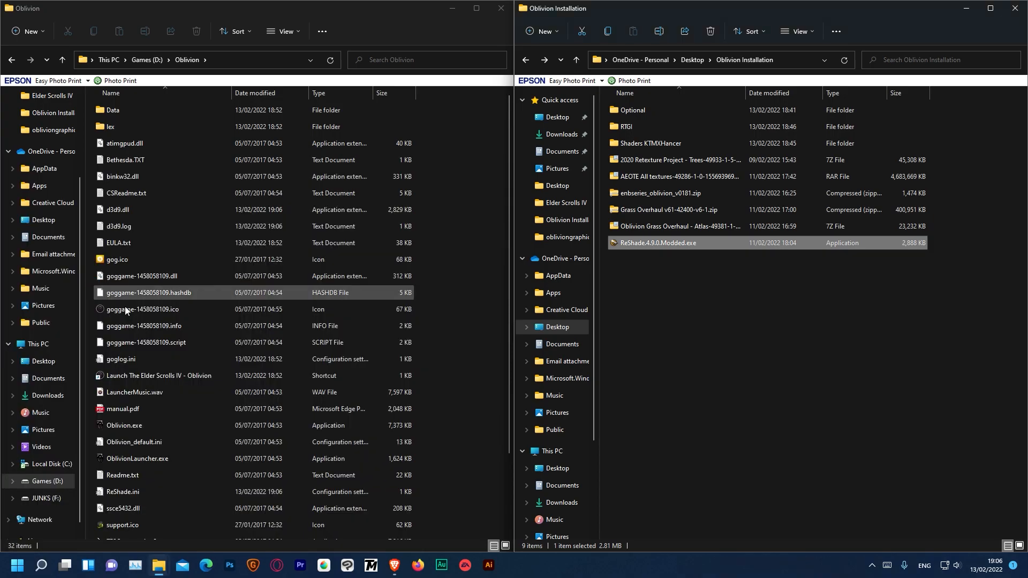
{"action": "left_click", "coordinate": [458, 154]}
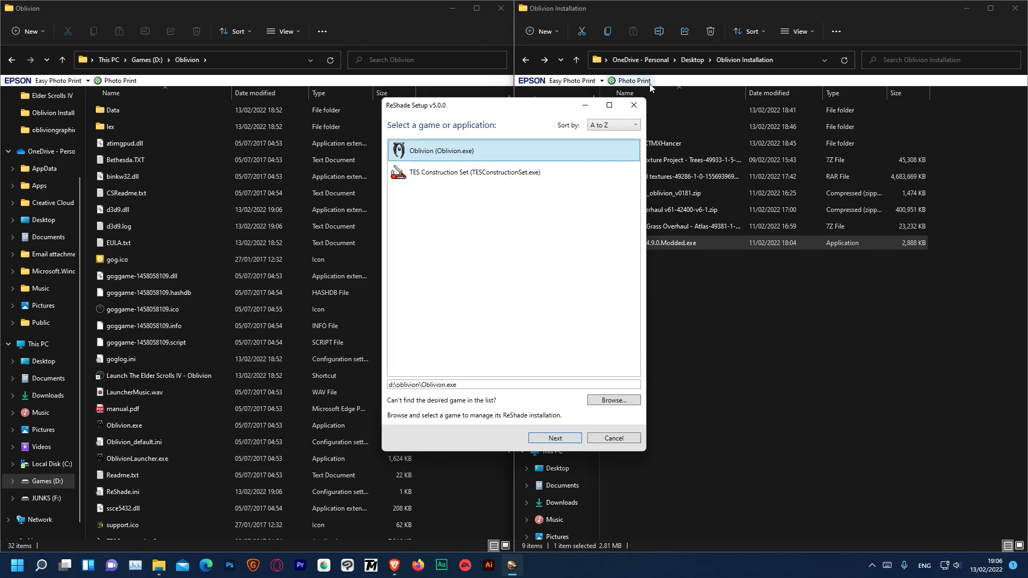
{"action": "left_click", "coordinate": [634, 105]}
Step: Copy the reshade-shaders folder from Games\obliviongraphics on the D: drive into the Oblivion game folder
{"action": "left_click", "coordinate": [43, 481]}
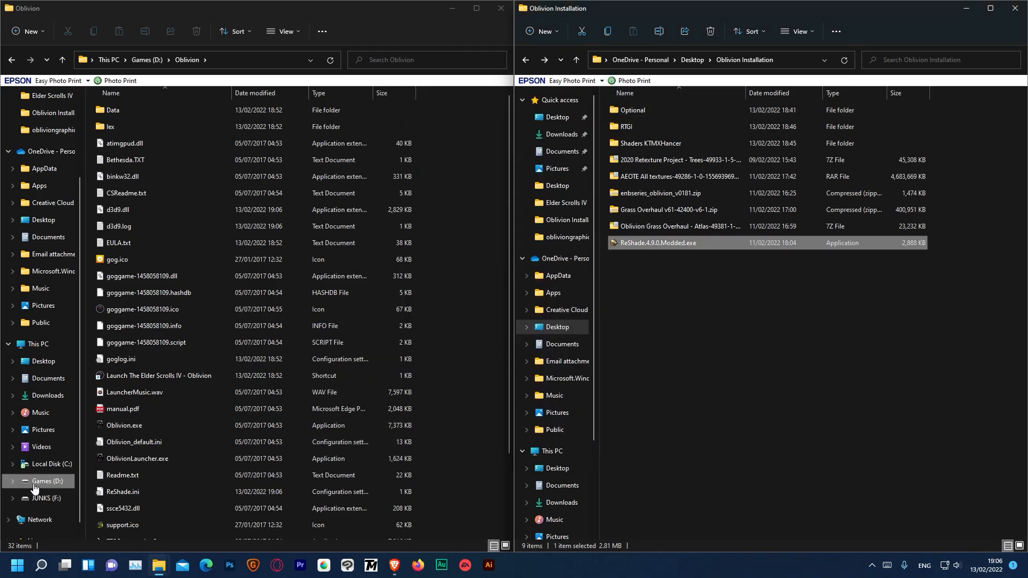
{"action": "double_click", "coordinate": [178, 136]}
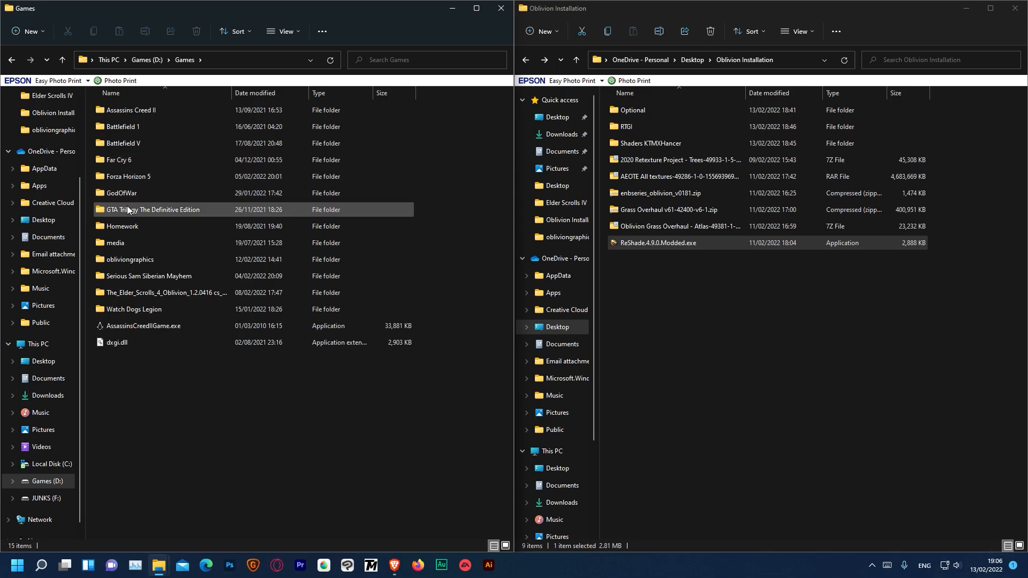
{"action": "double_click", "coordinate": [143, 260]}
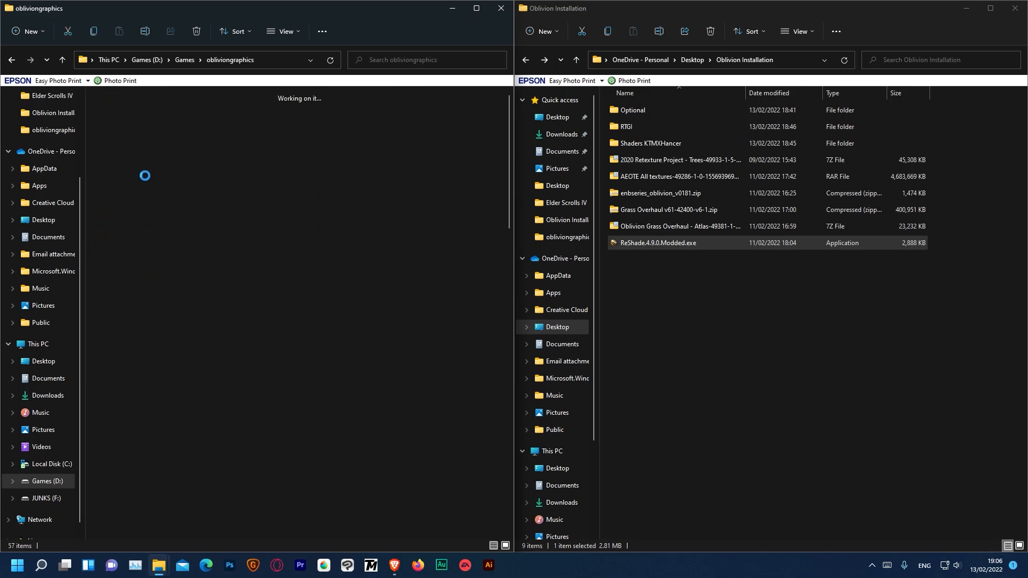
{"action": "left_click", "coordinate": [167, 171]}
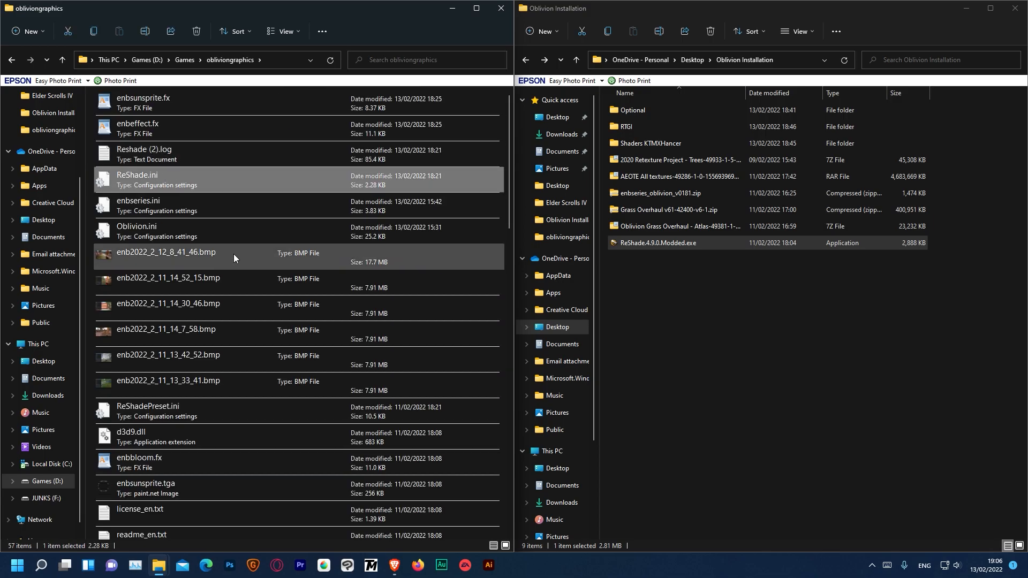
{"action": "scroll", "coordinate": [233, 252], "scroll_direction": "down", "scroll_amount": 15}
{"action": "left_click", "coordinate": [163, 472]}
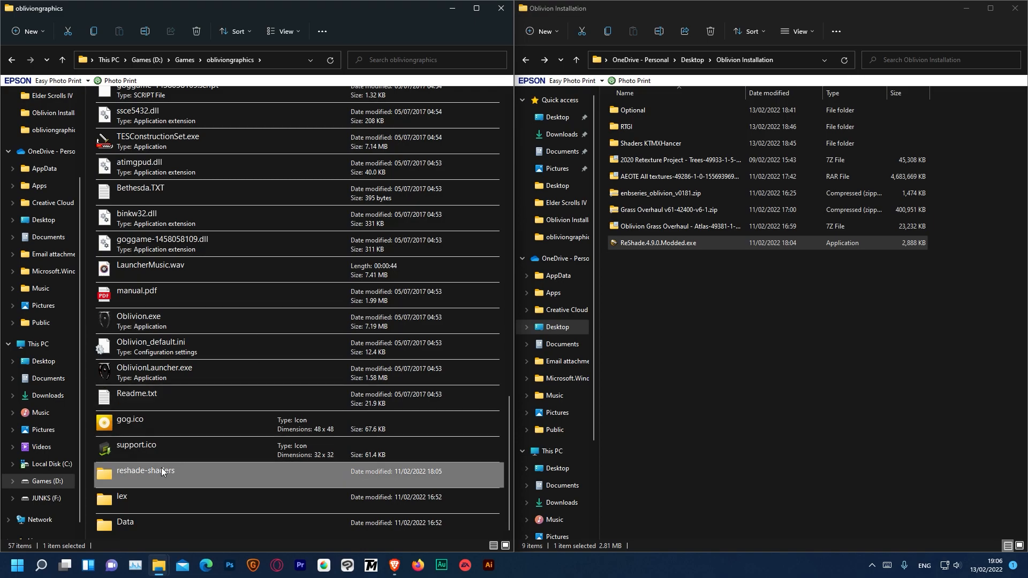
{"action": "key", "text": "alt+Left"}
{"action": "key", "text": "alt+Left"}
{"action": "double_click", "coordinate": [141, 159]}
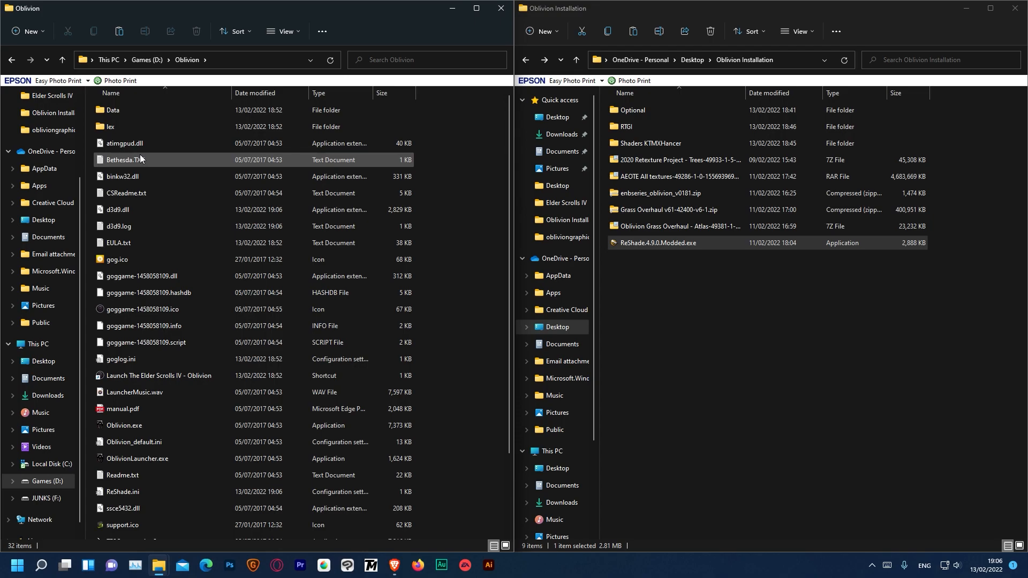
{"action": "key", "text": "ctrl+v"}
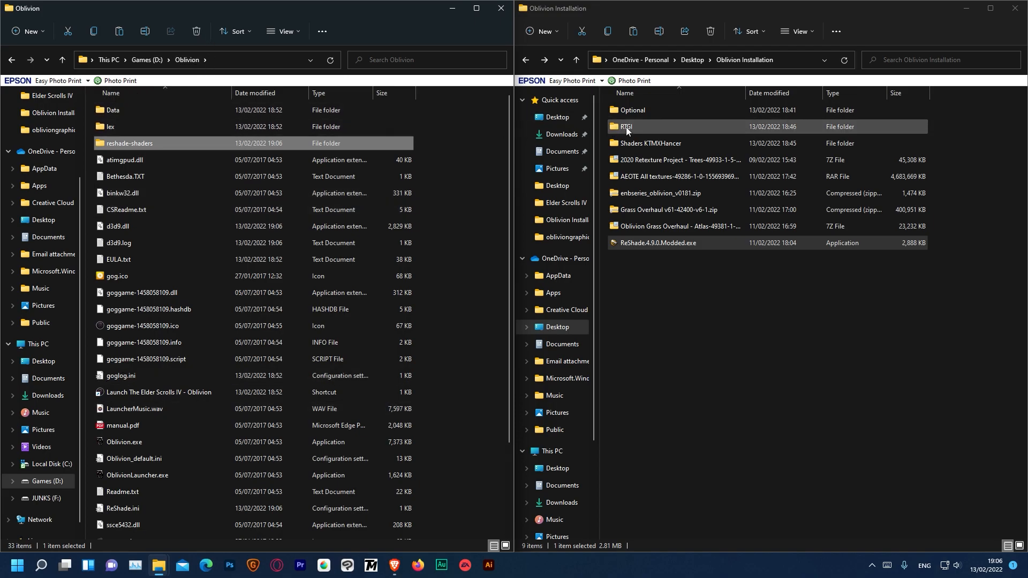
Step: Copy everything in the RTGI folder into the game's reshade-shaders folder, replacing existing files, and return to the Oblivion and Oblivion Installation folders
{"action": "double_click", "coordinate": [221, 142]}
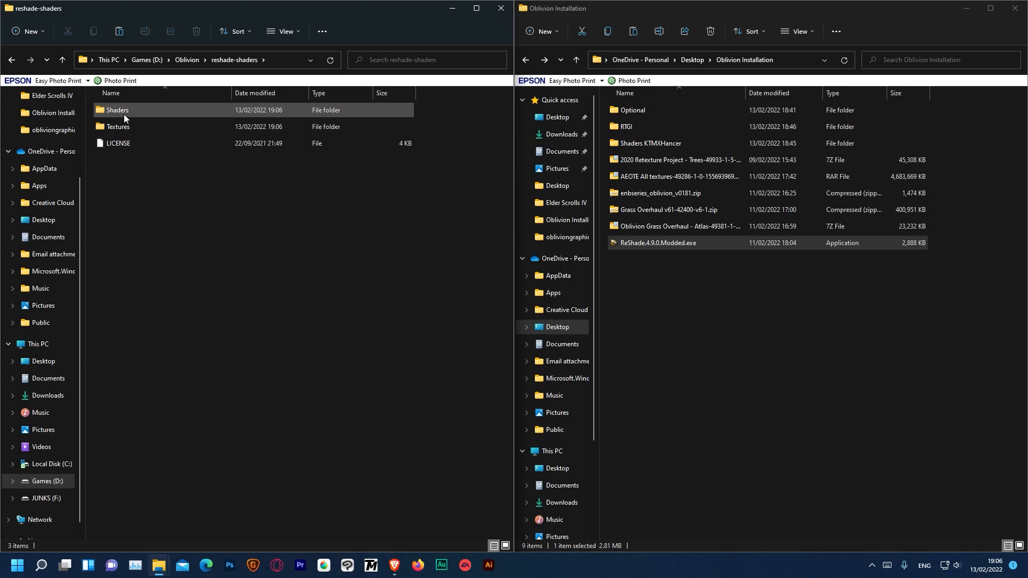
{"action": "double_click", "coordinate": [630, 127]}
{"action": "key", "text": "ctrl+a"}
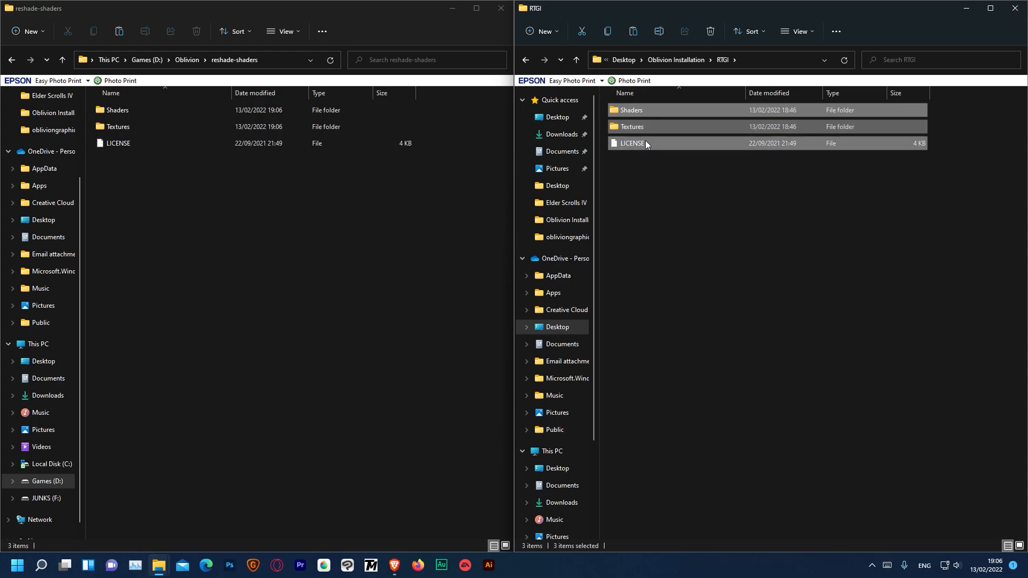
{"action": "left_click", "coordinate": [299, 200]}
{"action": "key", "text": "ctrl+v"}
{"action": "left_click", "coordinate": [468, 199]}
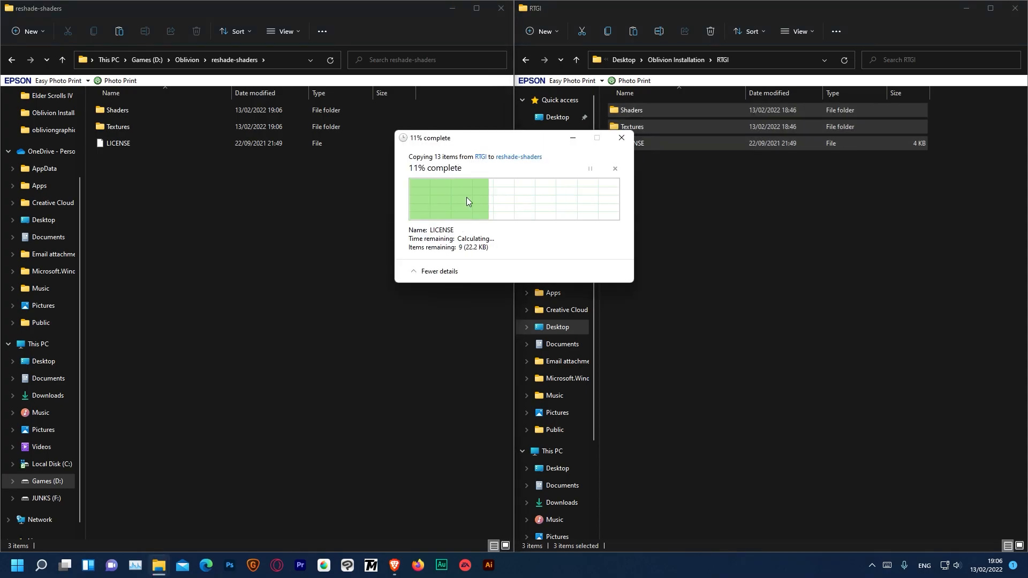
{"action": "key", "text": "alt+Left"}
{"action": "left_click", "coordinate": [693, 278]}
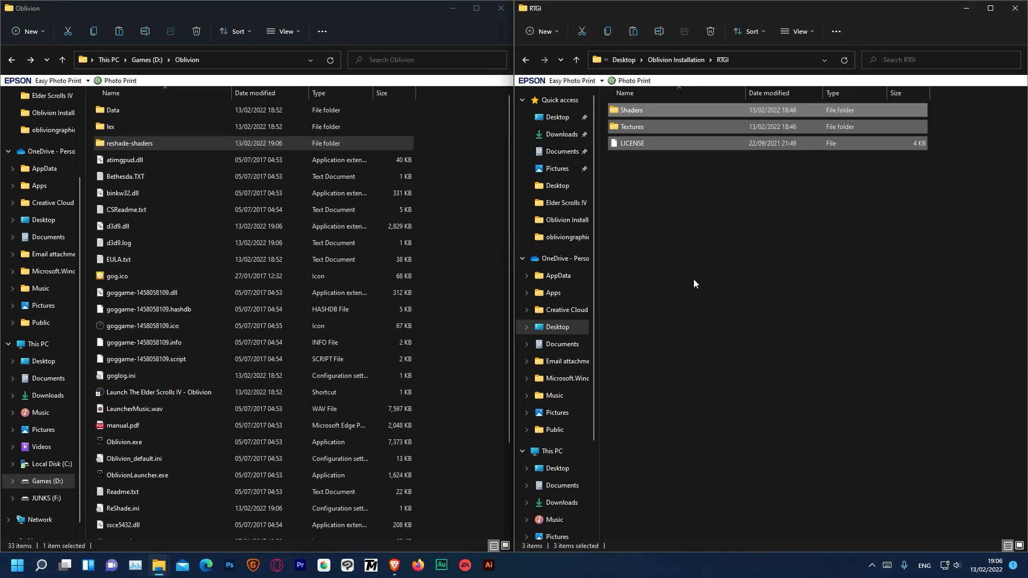
{"action": "key", "text": "alt+Left"}
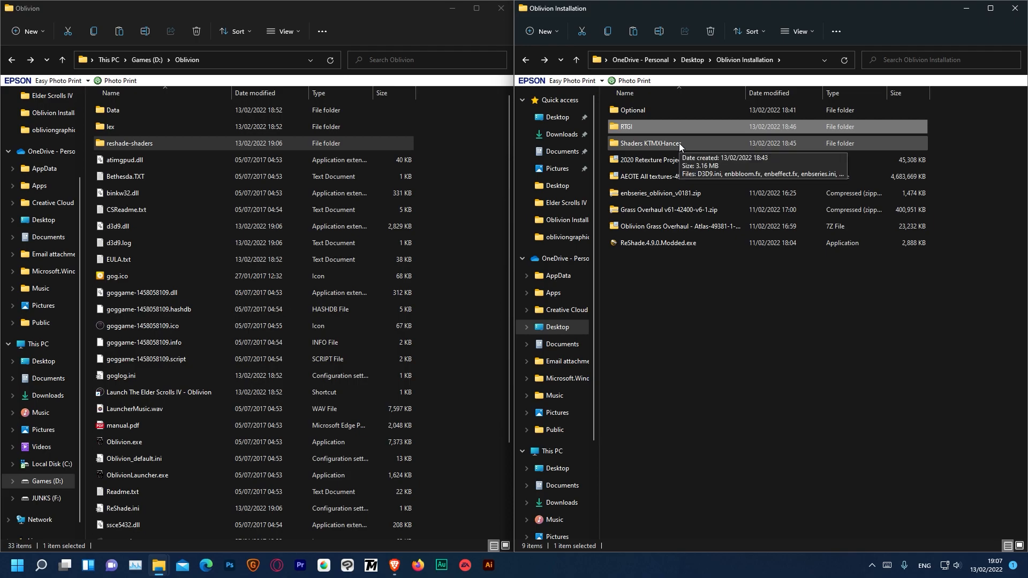
Step: Copy all WrapperVersion files from enbseries_oblivion_v0181.zip into the Oblivion game folder, replacing existing files, and return to Oblivion Installation
{"action": "double_click", "coordinate": [673, 193]}
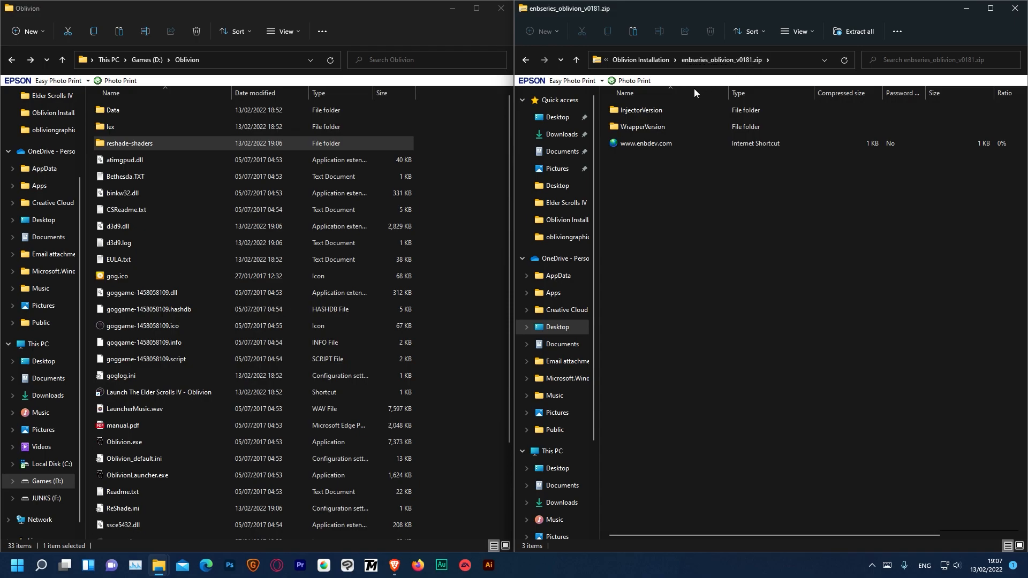
{"action": "double_click", "coordinate": [642, 126]}
{"action": "key", "text": "ctrl+a"}
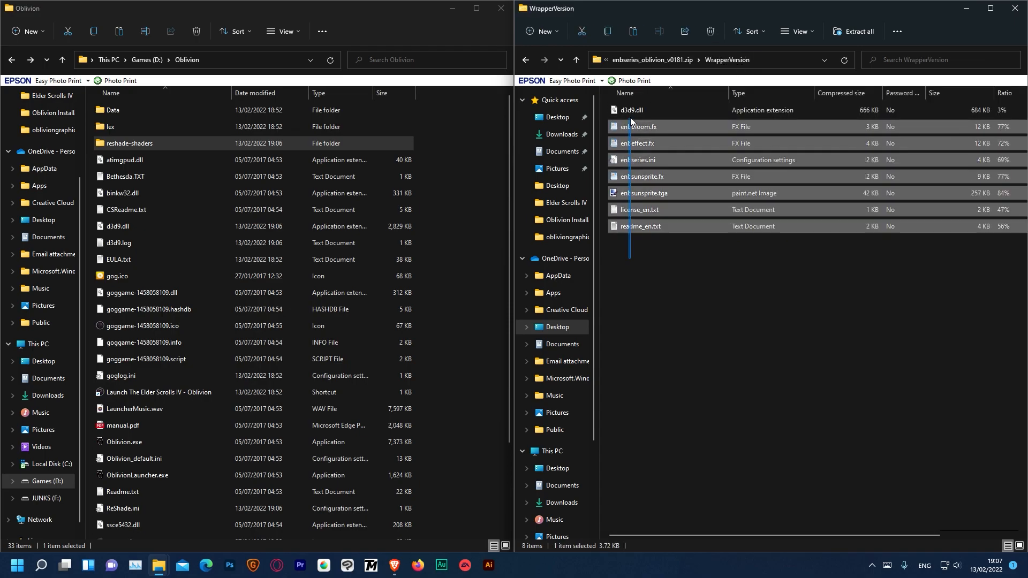
{"action": "left_click_drag", "start_coordinate": [644, 110], "coordinate": [464, 255]}
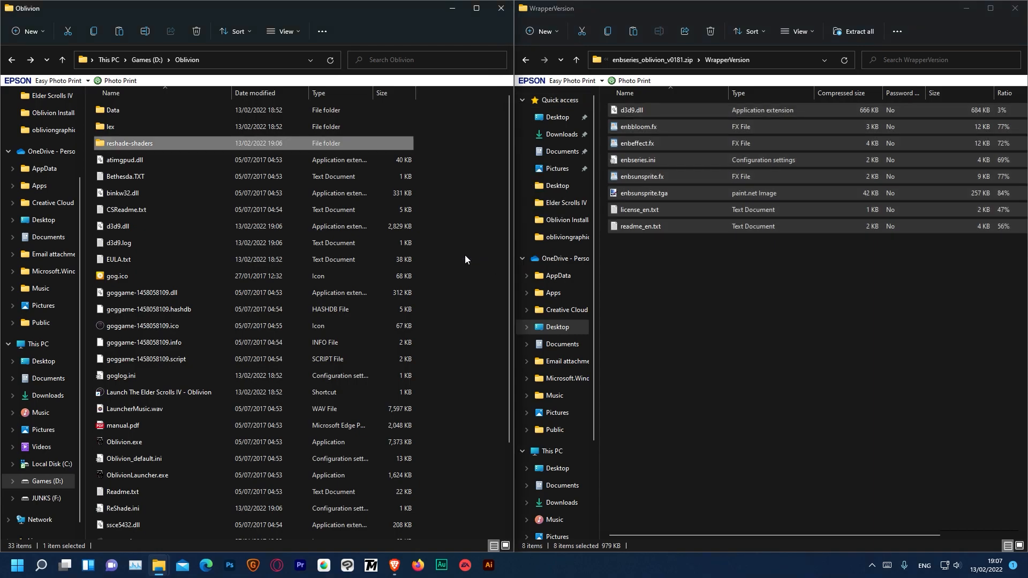
{"action": "left_click", "coordinate": [467, 197]}
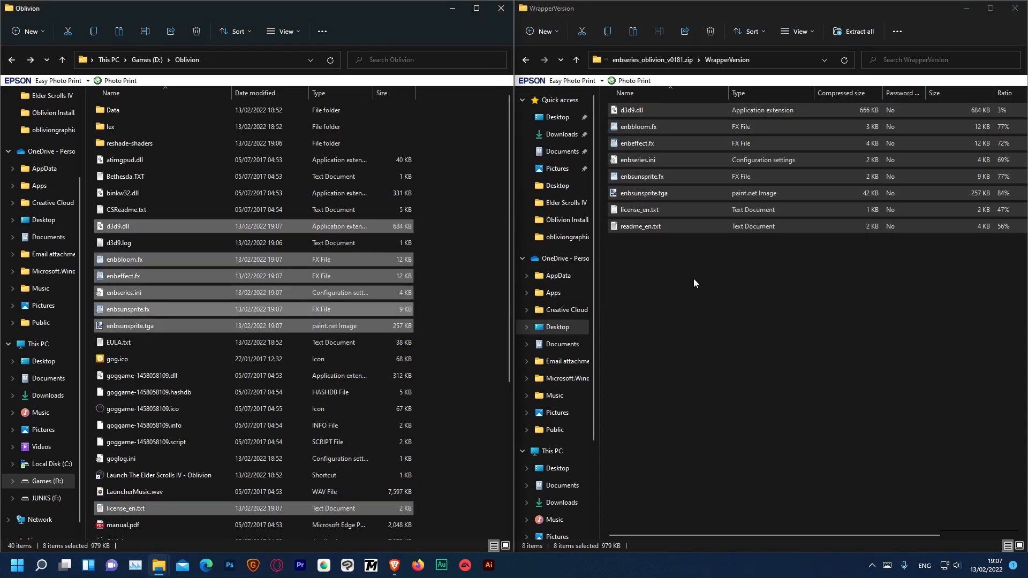
{"action": "key", "text": "alt+Left"}
{"action": "key", "text": "alt+Left"}
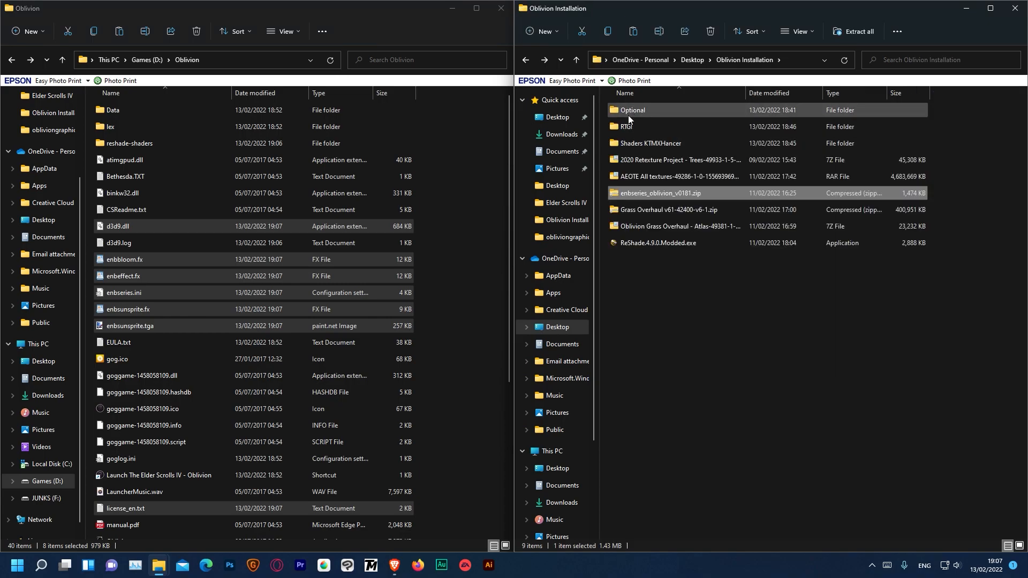
Step: Copy all files from the Shaders KTMXHancer folder into the Oblivion game folder, replacing the existing ones
{"action": "double_click", "coordinate": [629, 146]}
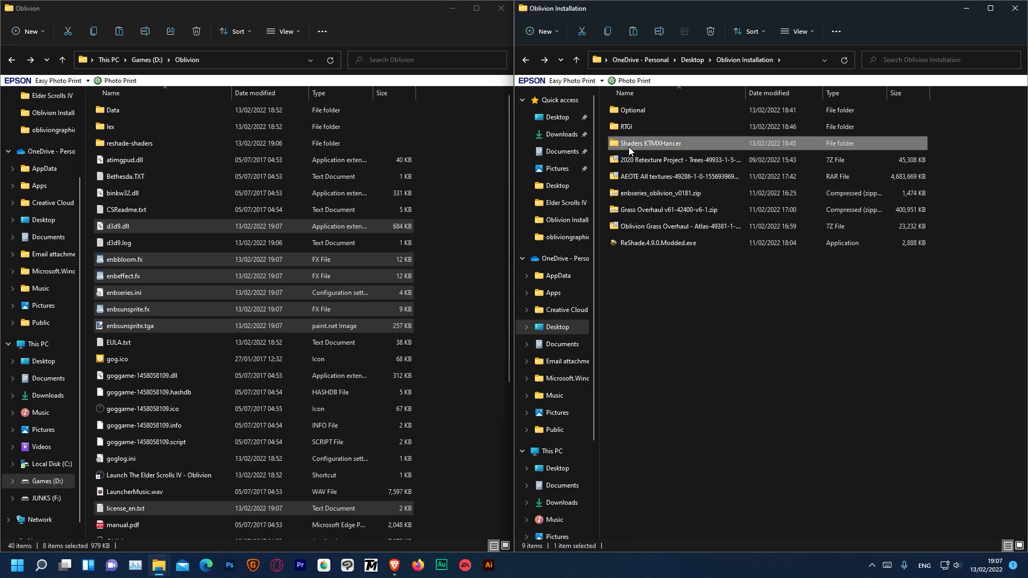
{"action": "left_click_drag", "start_coordinate": [620, 383], "coordinate": [620, 107]}
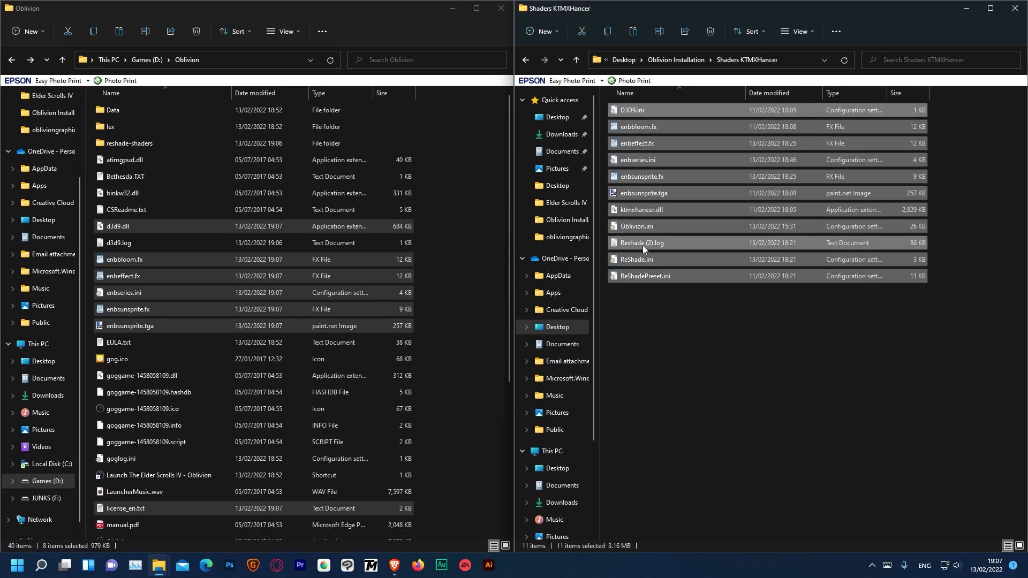
{"action": "left_click_drag", "start_coordinate": [634, 241], "coordinate": [431, 375]}
{"action": "left_click", "coordinate": [437, 200]}
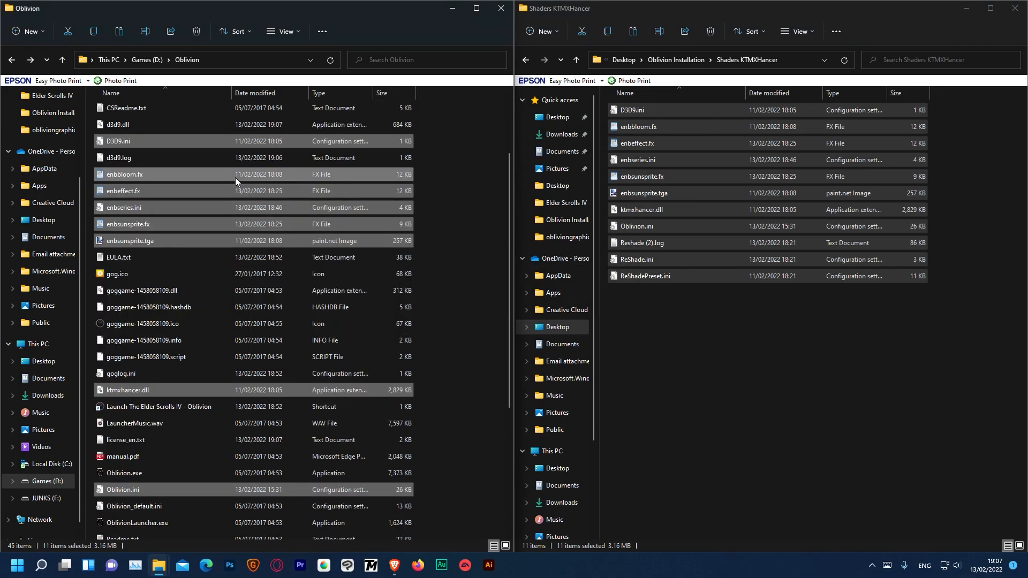
Step: Open the game folder's enbseries.ini in Notepad, check its PROXY settings and the ProxyLibrary entry, and close it
{"action": "left_click", "coordinate": [204, 207]}
{"action": "double_click", "coordinate": [147, 208]}
{"action": "left_click_drag", "start_coordinate": [264, 62], "coordinate": [402, 124]}
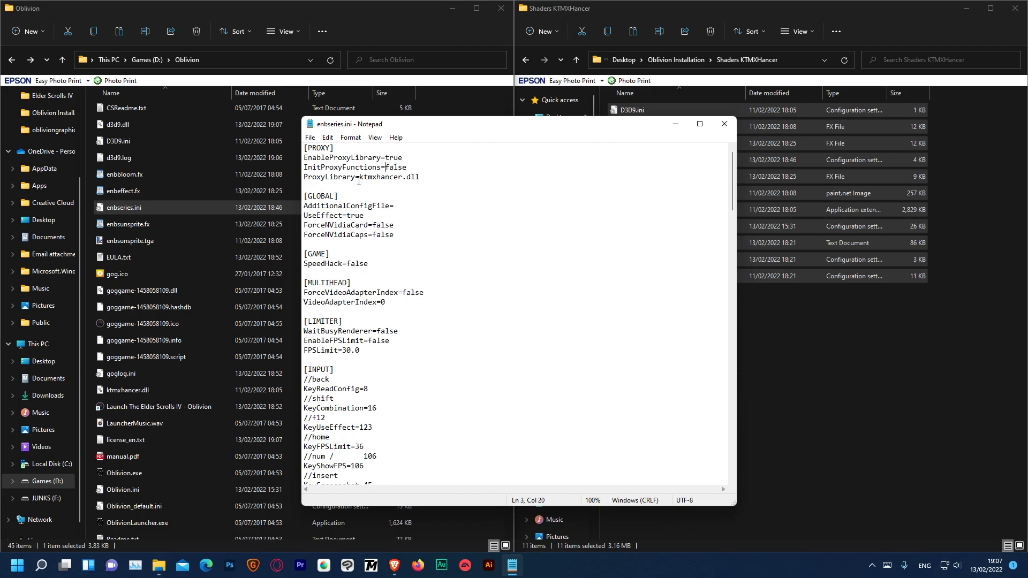
{"action": "left_click_drag", "start_coordinate": [359, 181], "coordinate": [387, 184]}
{"action": "left_click", "coordinate": [718, 121]}
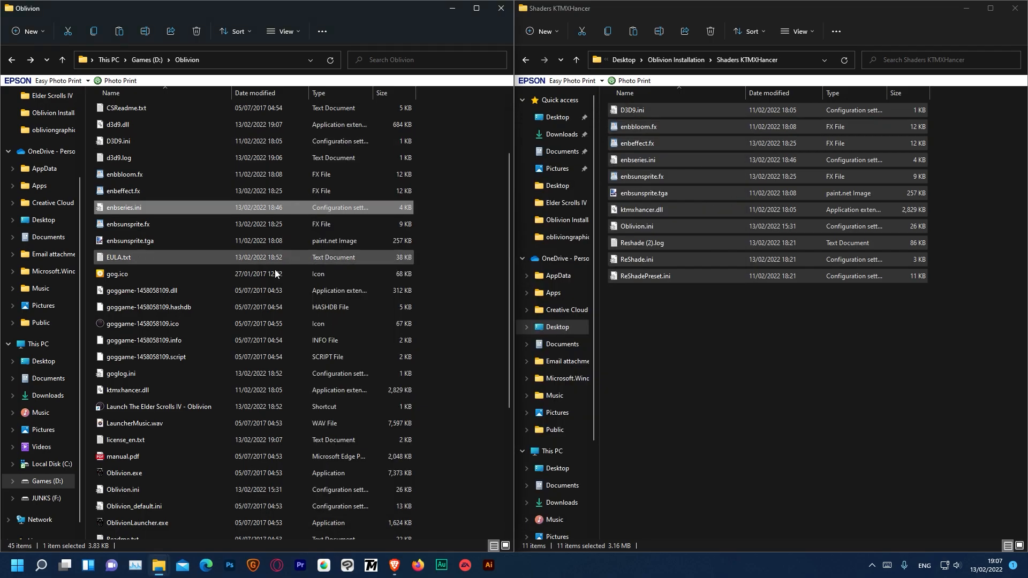
Step: Return to the Oblivion Installation folder, open the Oblivion Grass Overhaul - Atlas 7z archive and enter the folder inside it
{"action": "left_click", "coordinate": [742, 334]}
{"action": "key", "text": "alt+Left"}
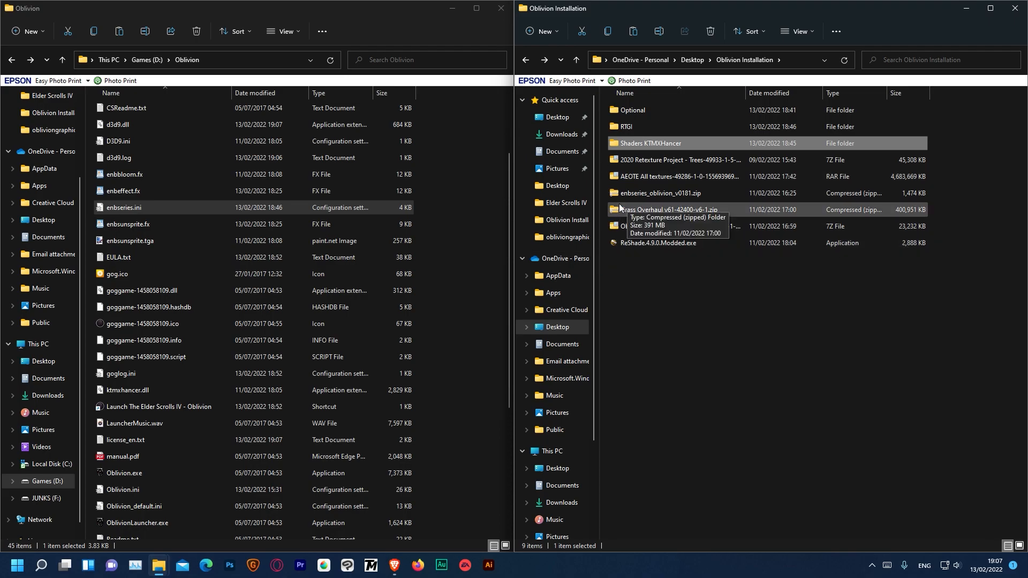
{"action": "scroll", "coordinate": [496, 320], "scroll_direction": "up", "scroll_amount": 2}
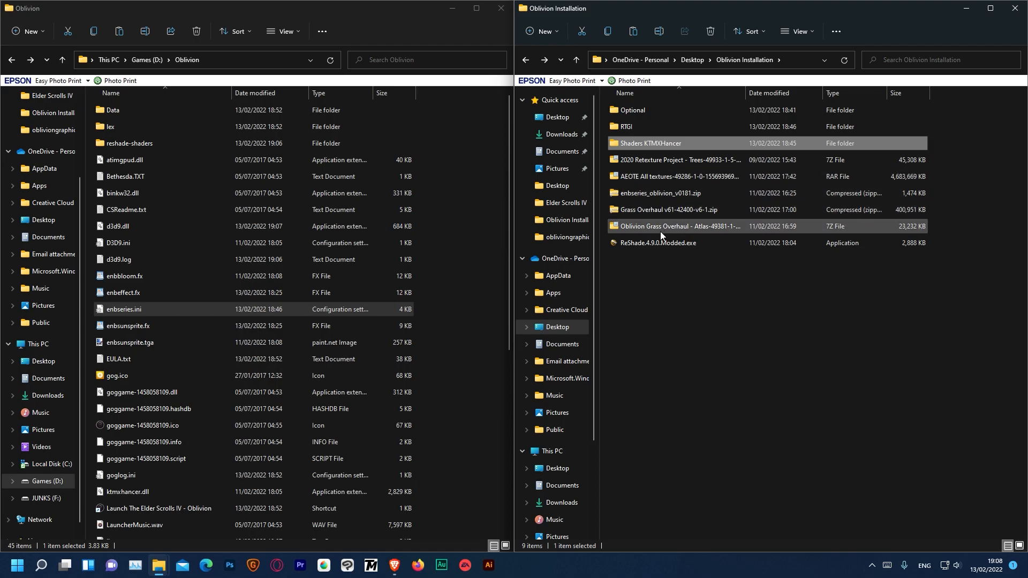
{"action": "mouse_move", "coordinate": [659, 231]}
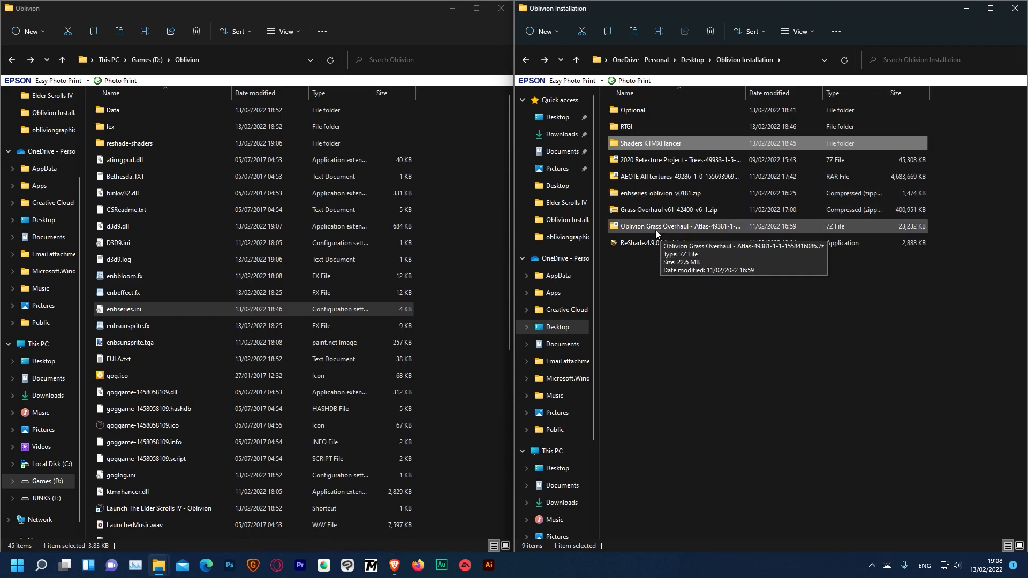
{"action": "double_click", "coordinate": [655, 230]}
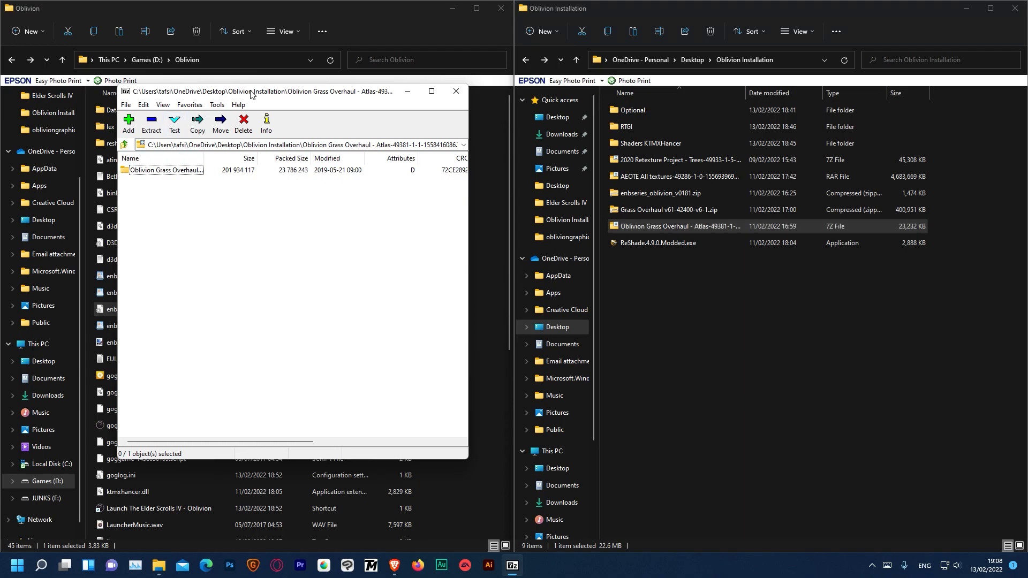
{"action": "left_click_drag", "start_coordinate": [249, 95], "coordinate": [554, 133]}
{"action": "mouse_move", "coordinate": [471, 208]}
{"action": "left_mouse_down"}
{"action": "mouse_move", "coordinate": [368, 420]}
{"action": "mouse_move", "coordinate": [437, 373]}
{"action": "mouse_move", "coordinate": [485, 210]}
{"action": "left_mouse_up"}
{"action": "double_click", "coordinate": [485, 210]}
Step: Extract the archive's Meshes and Textures folders into the game's Data folder, return to the Oblivion folder and close the archive
{"action": "key", "text": "ctrl+a"}
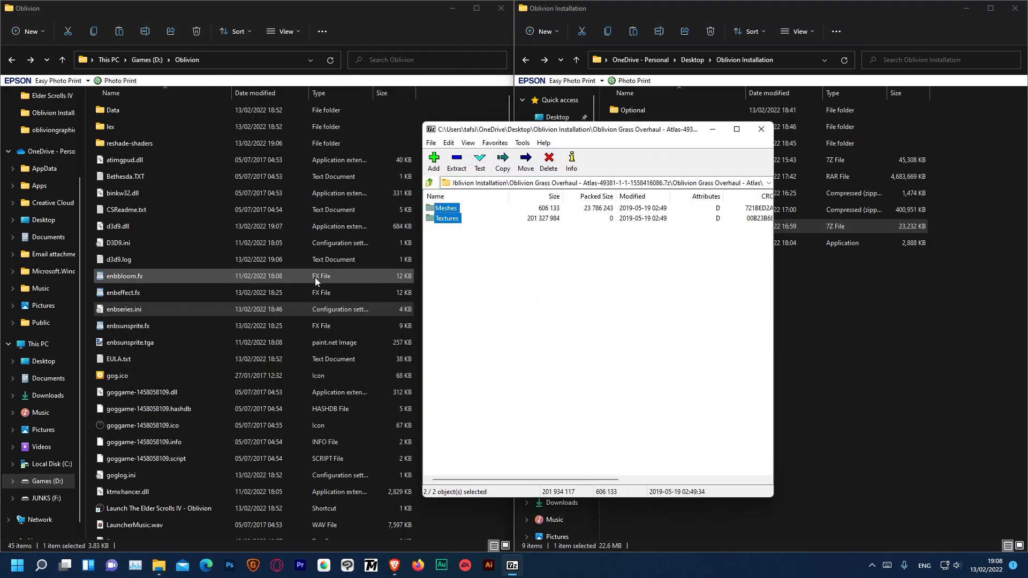
{"action": "double_click", "coordinate": [100, 112]}
{"action": "left_click_drag", "start_coordinate": [579, 285], "coordinate": [444, 171]}
{"action": "left_click_drag", "start_coordinate": [446, 218], "coordinate": [388, 281]}
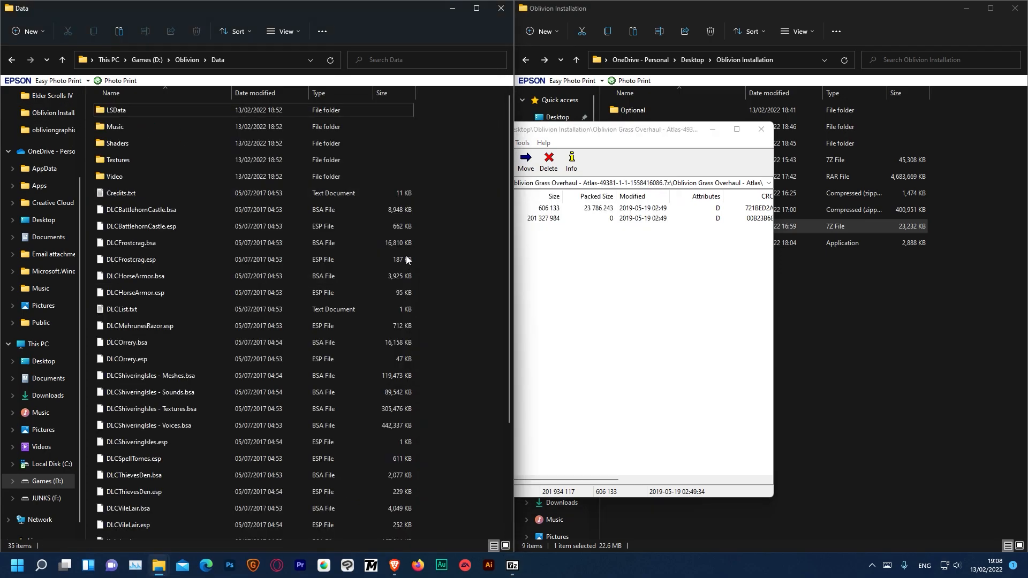
{"action": "key", "text": "alt+Up"}
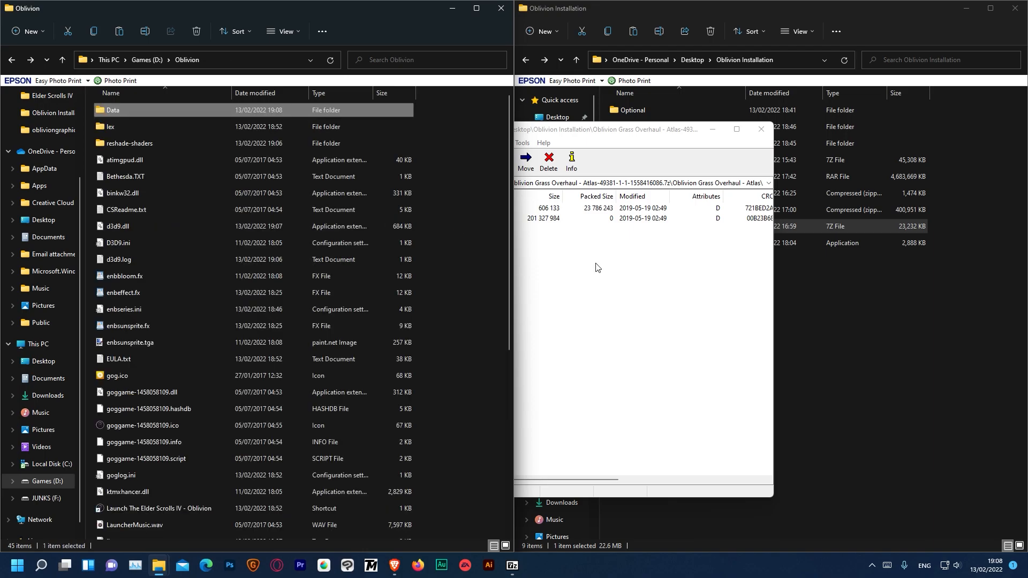
{"action": "left_click", "coordinate": [596, 268]}
{"action": "left_click", "coordinate": [760, 128]}
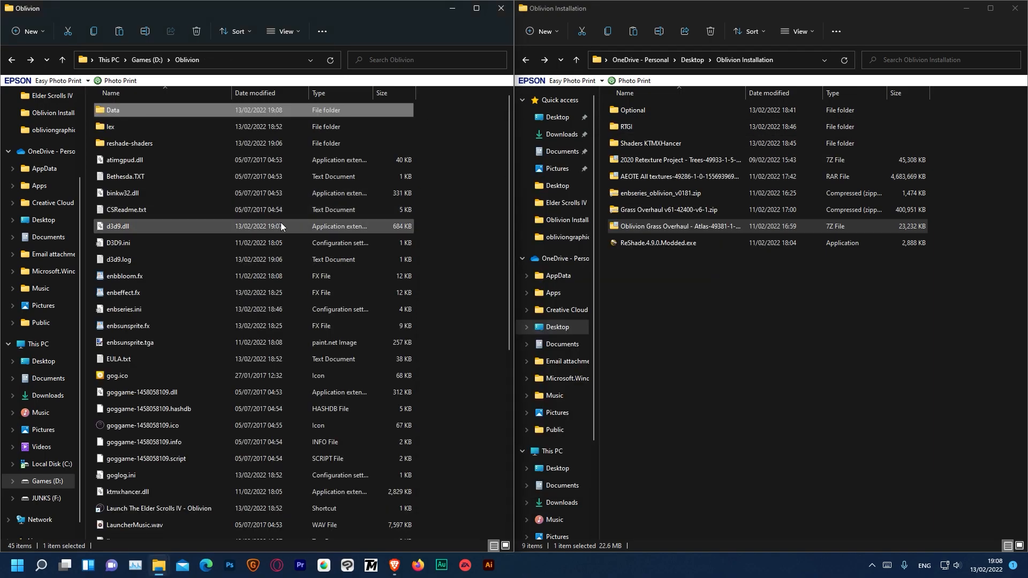
Step: Copy all contents of Grass Overhaul v61-42400-v6-1.zip into the game's Data folder and return to the Oblivion Installation folder
{"action": "double_click", "coordinate": [632, 210]}
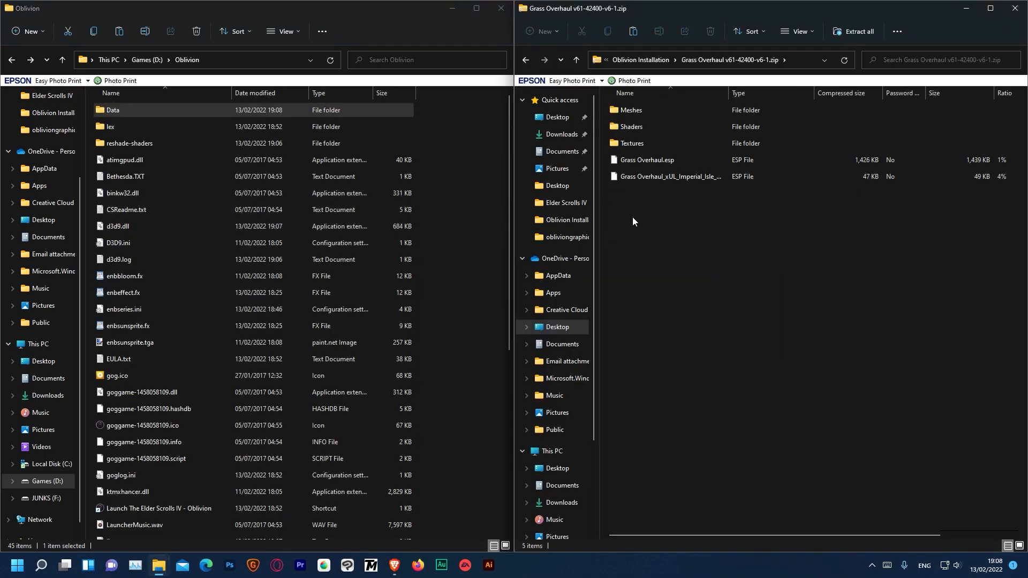
{"action": "double_click", "coordinate": [139, 109]}
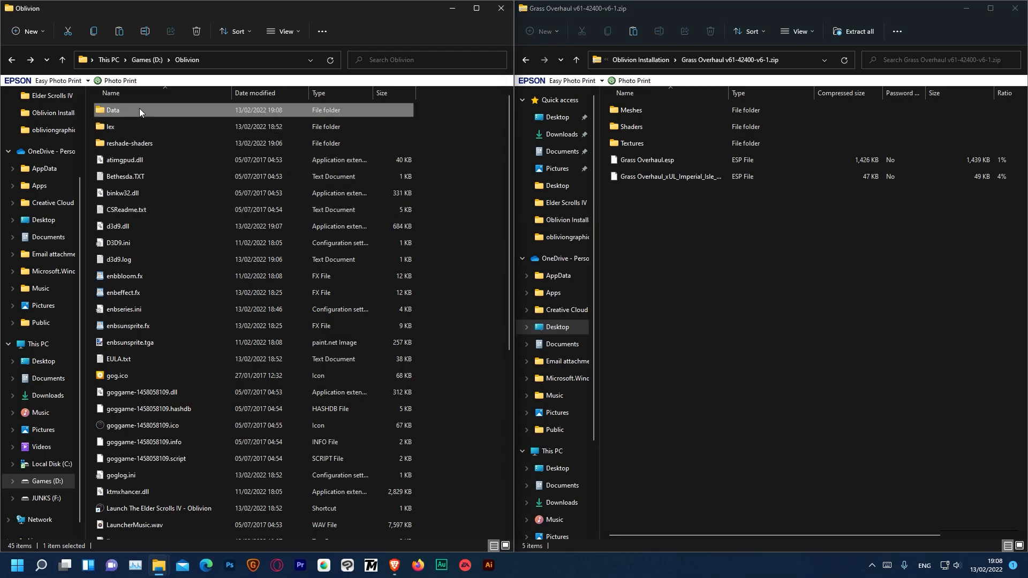
{"action": "left_click_drag", "start_coordinate": [681, 281], "coordinate": [621, 96]}
{"action": "left_click_drag", "start_coordinate": [640, 159], "coordinate": [695, 217]}
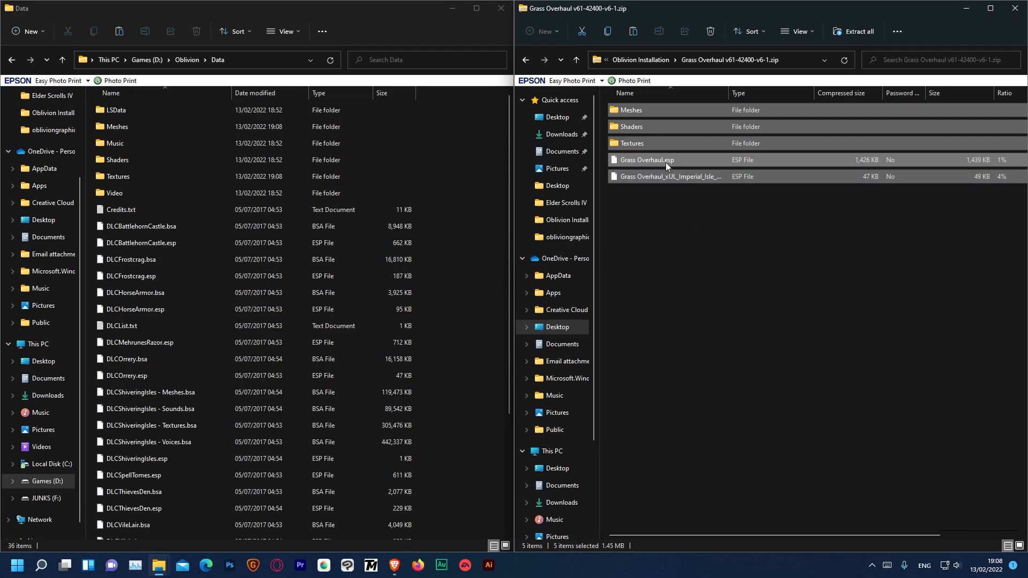
{"action": "left_click_drag", "start_coordinate": [673, 161], "coordinate": [464, 242]}
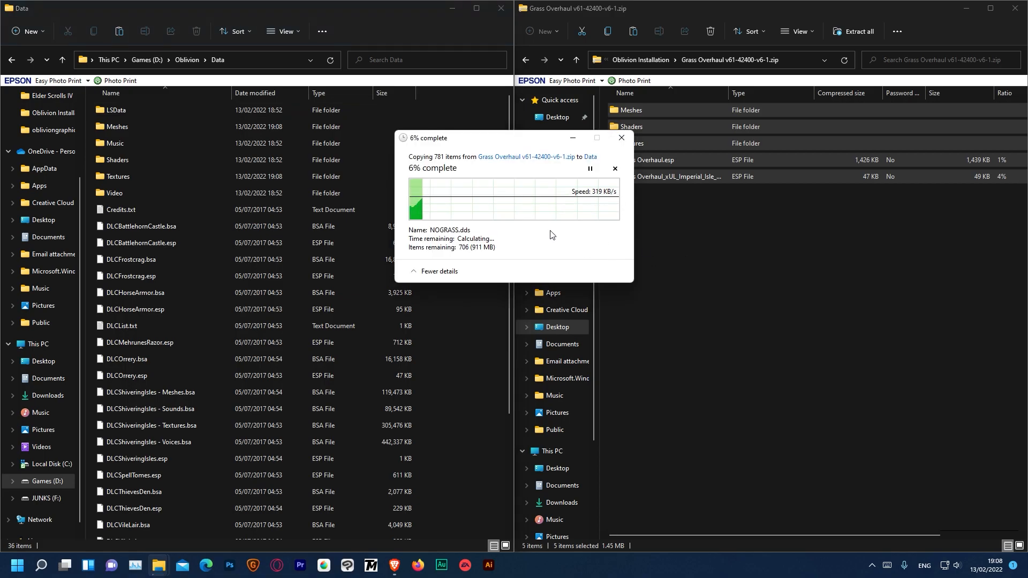
{"action": "left_click", "coordinate": [644, 230]}
{"action": "key", "text": "alt+Left"}
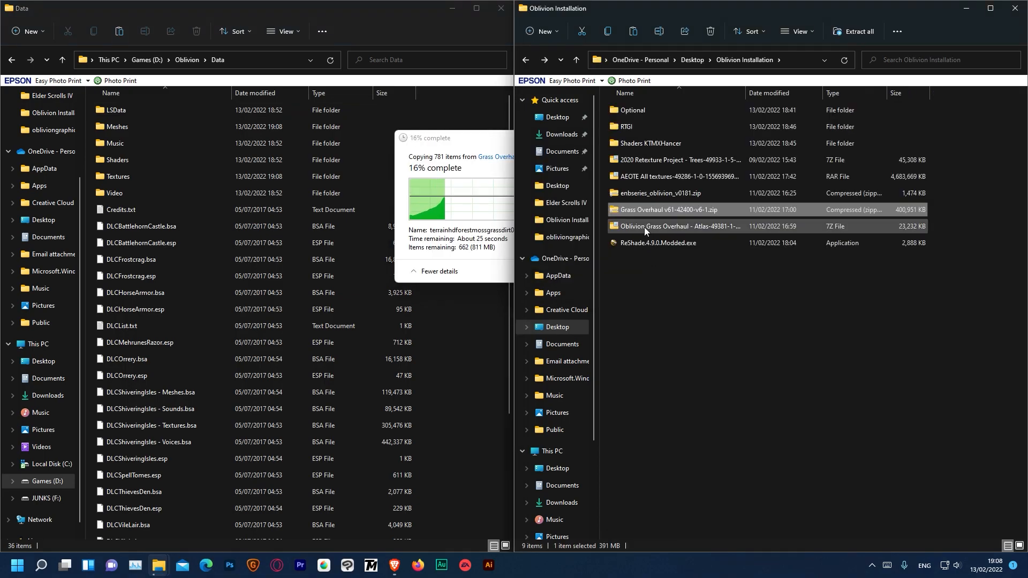
Step: Move the Grass Overhaul copy progress window aside and let the copy into the Data folder finish
{"action": "left_click", "coordinate": [448, 185]}
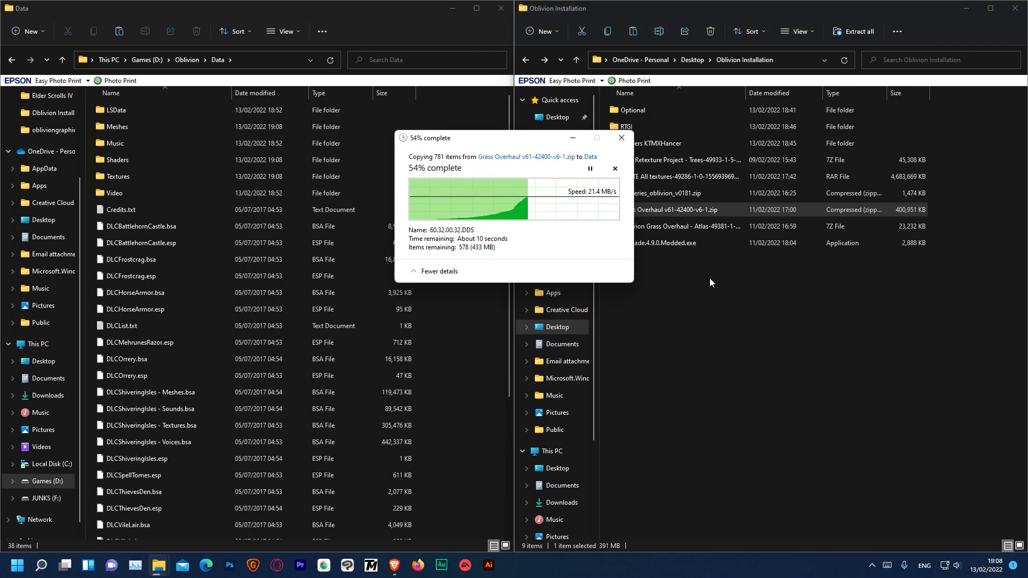
{"action": "left_click_drag", "start_coordinate": [562, 139], "coordinate": [420, 157]}
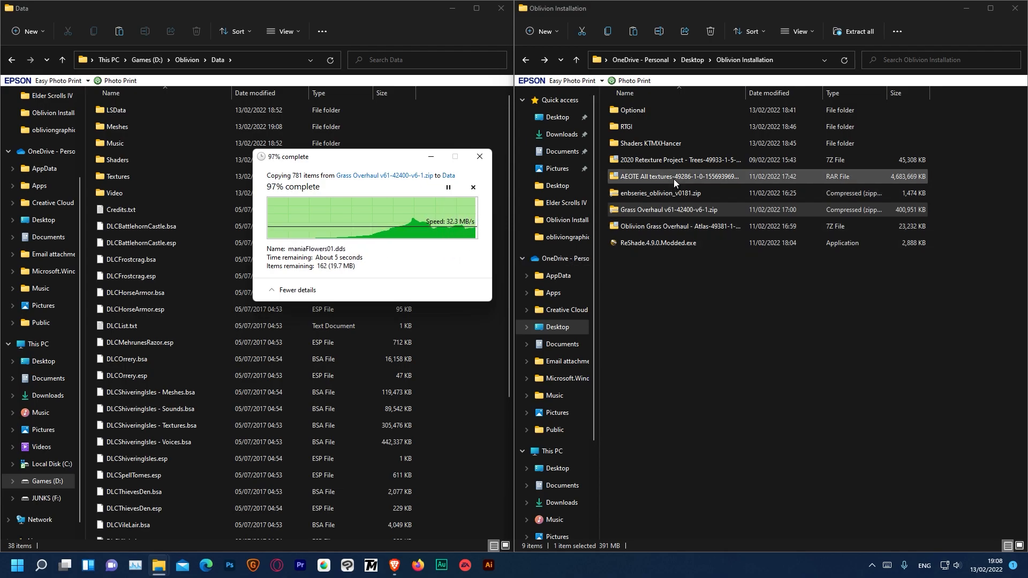
{"action": "left_click", "coordinate": [431, 214]}
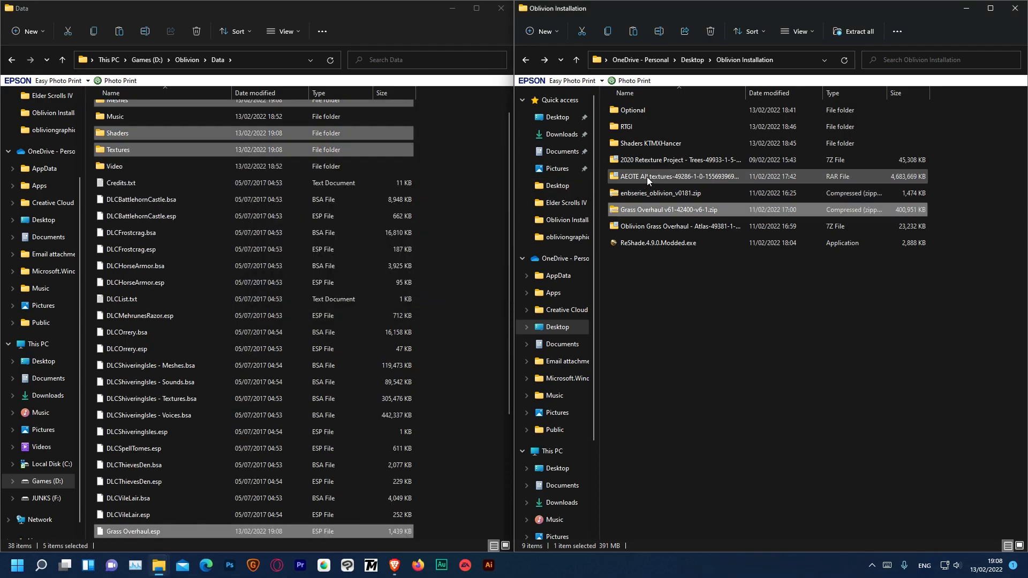
Step: Extract the textures and trees folders from the 2020 Retexture Project - Trees archive into the game's Data folder and close the archive
{"action": "double_click", "coordinate": [650, 161]}
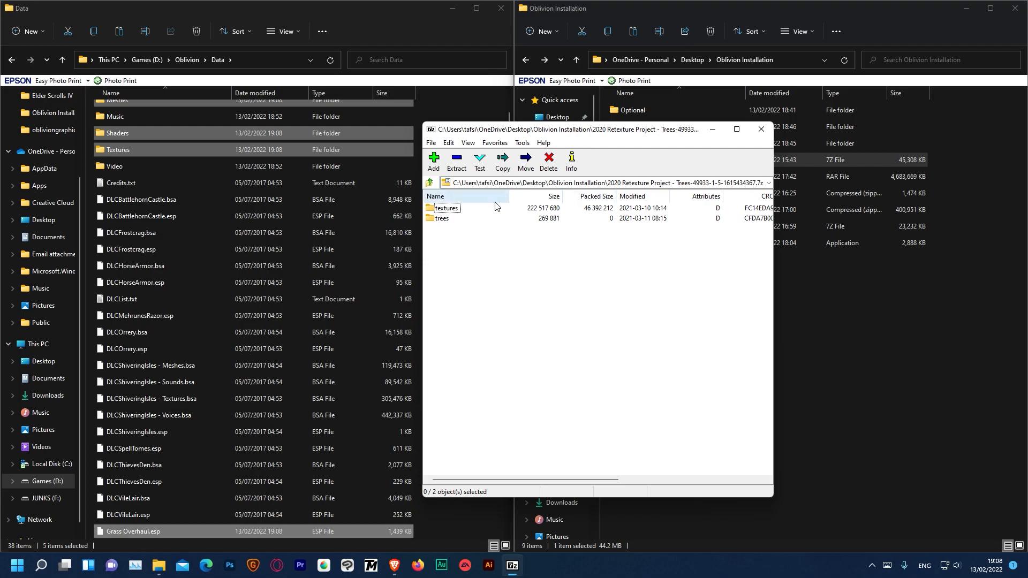
{"action": "left_click", "coordinate": [452, 209]}
{"action": "left_click_drag", "start_coordinate": [455, 232], "coordinate": [450, 207]}
{"action": "left_click", "coordinate": [441, 218]}
{"action": "left_click_drag", "start_coordinate": [443, 247], "coordinate": [438, 204]}
{"action": "left_click_drag", "start_coordinate": [340, 274], "coordinate": [339, 273]}
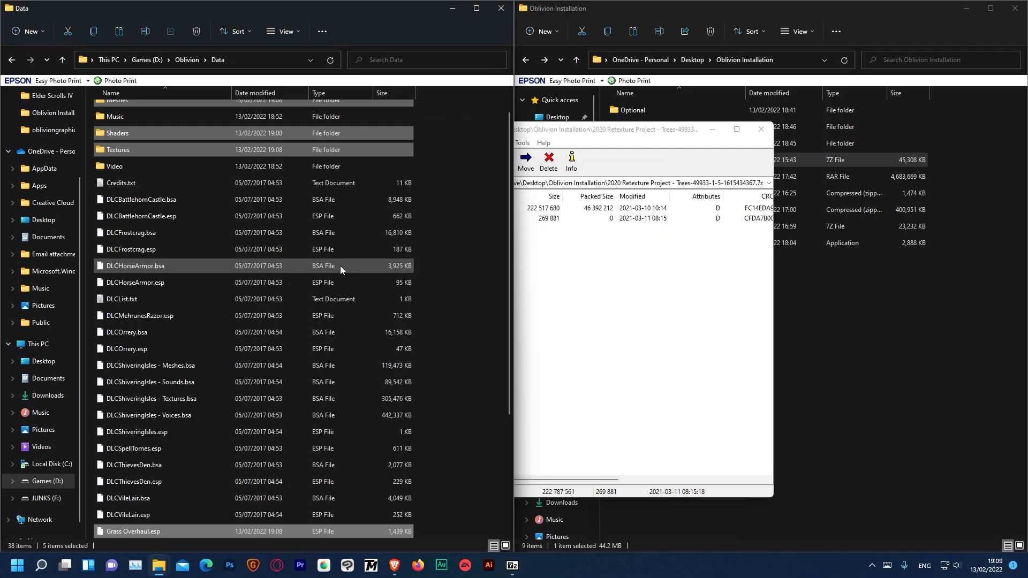
{"action": "left_click", "coordinate": [674, 261]}
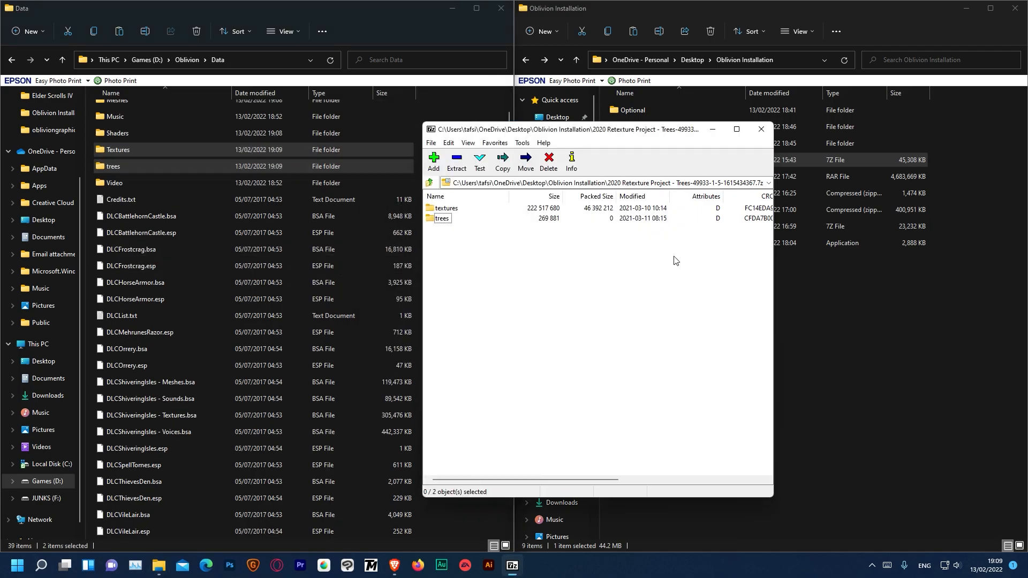
{"action": "left_click", "coordinate": [760, 130]}
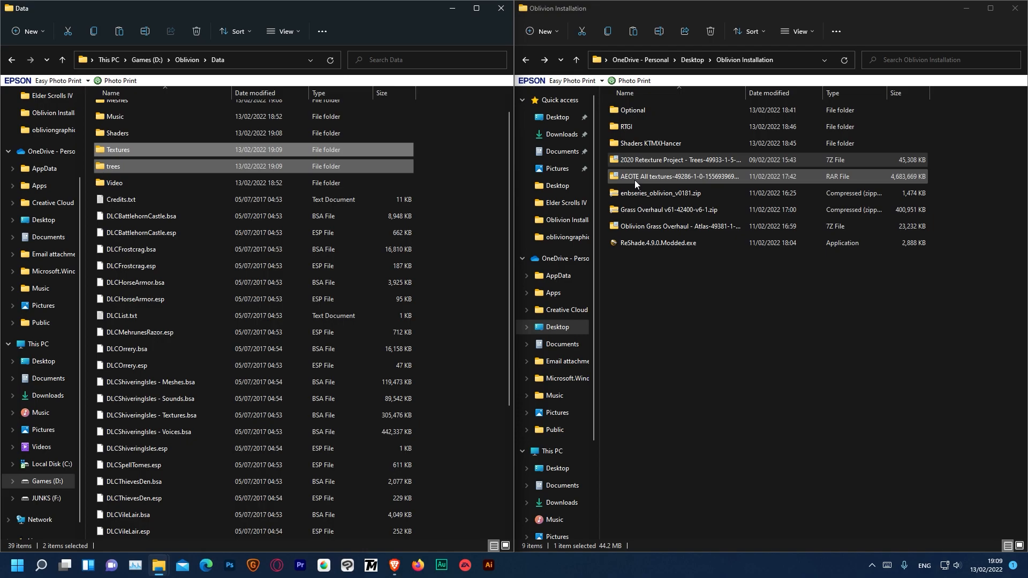
Step: Open the AEOTE All textures RAR archive and extract its textures folder into the game's Data folder
{"action": "double_click", "coordinate": [675, 180]}
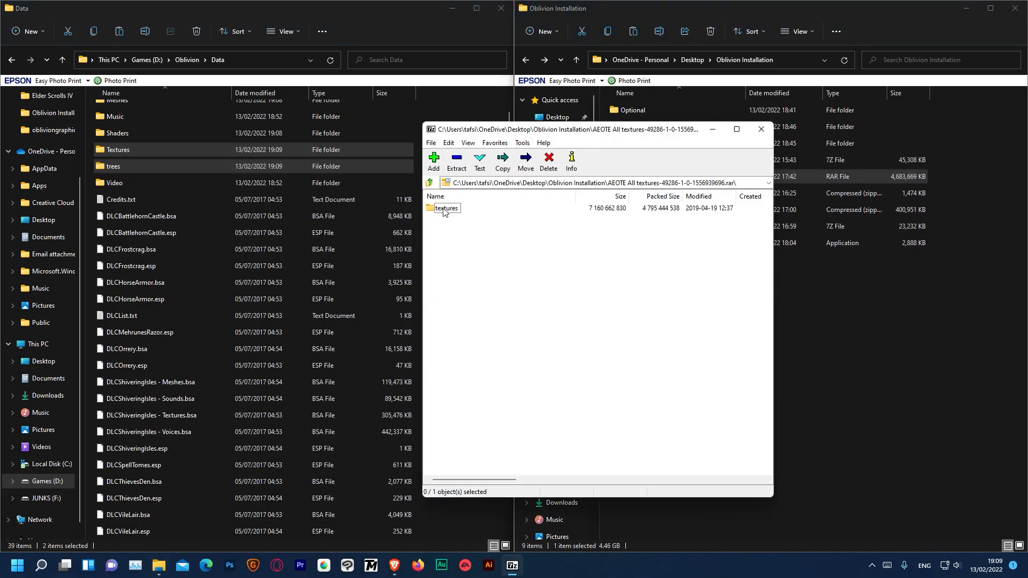
{"action": "left_click", "coordinate": [445, 209]}
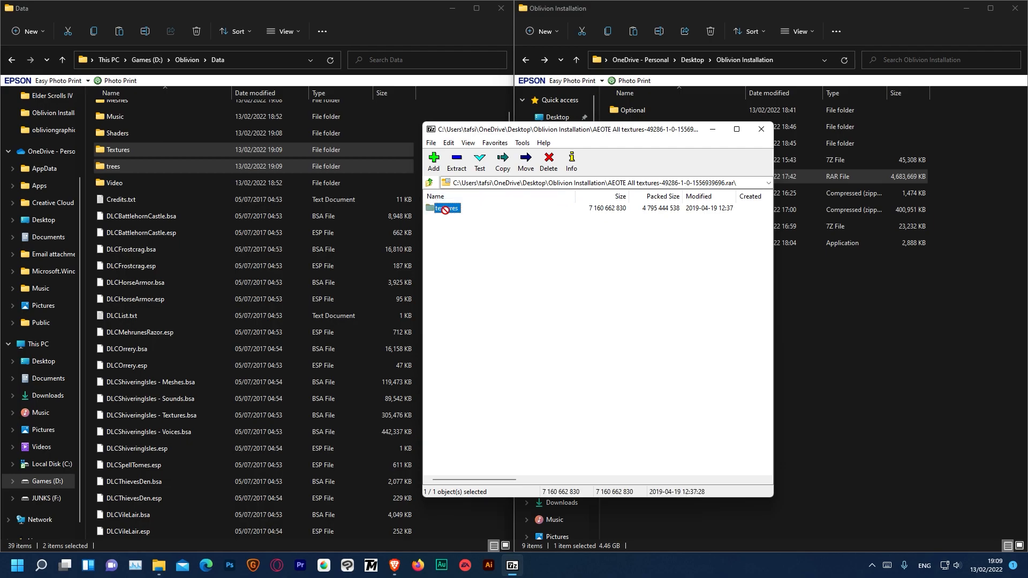
{"action": "left_click_drag", "start_coordinate": [256, 185], "coordinate": [302, 231]}
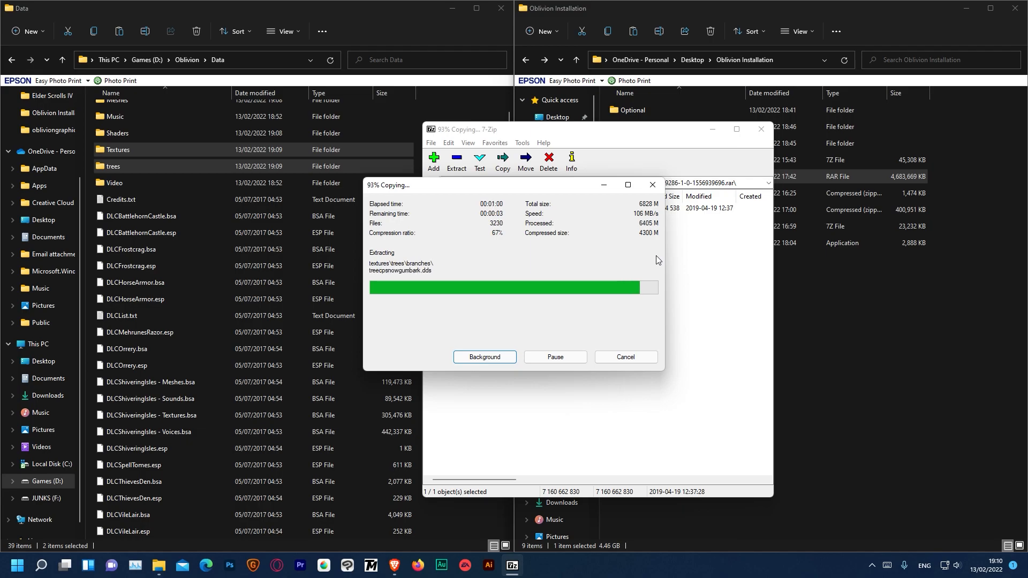
Step: Look at the Alive Waters and Better Cities archives in the Optional folder, and return to the Oblivion Installation folder
{"action": "left_click", "coordinate": [895, 348]}
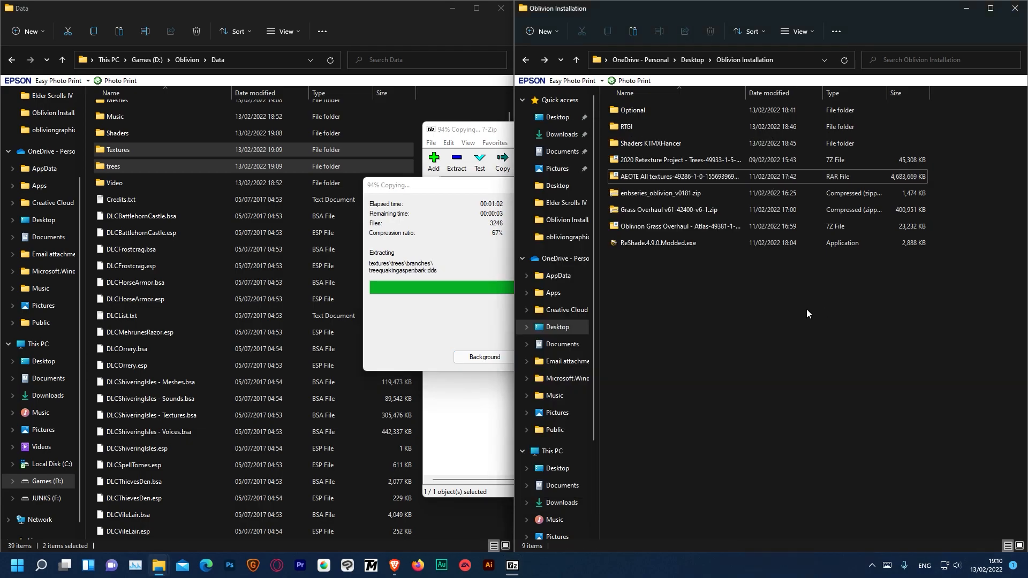
{"action": "left_click", "coordinate": [664, 115]}
{"action": "double_click", "coordinate": [663, 116]}
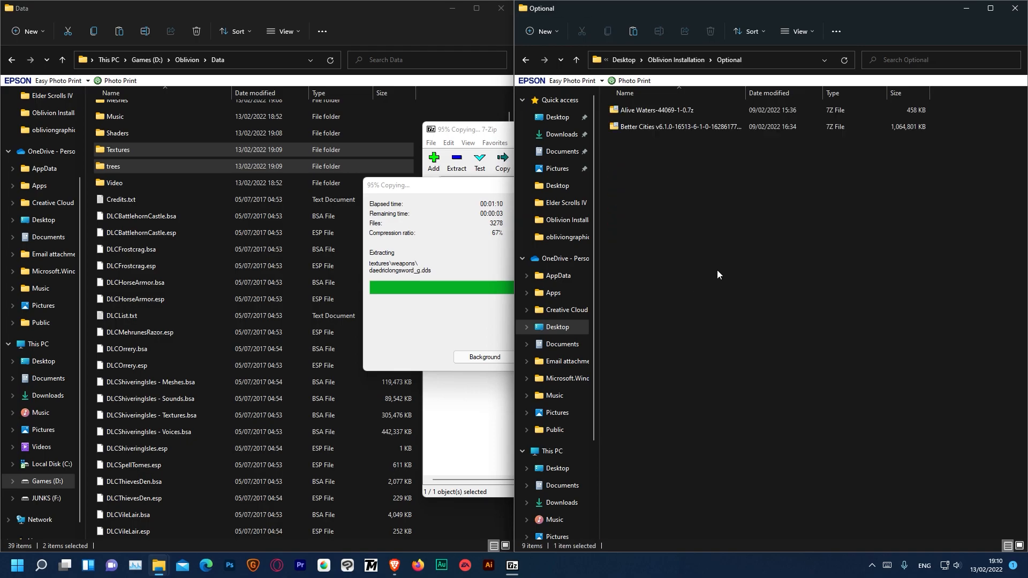
{"action": "left_click", "coordinate": [662, 128]}
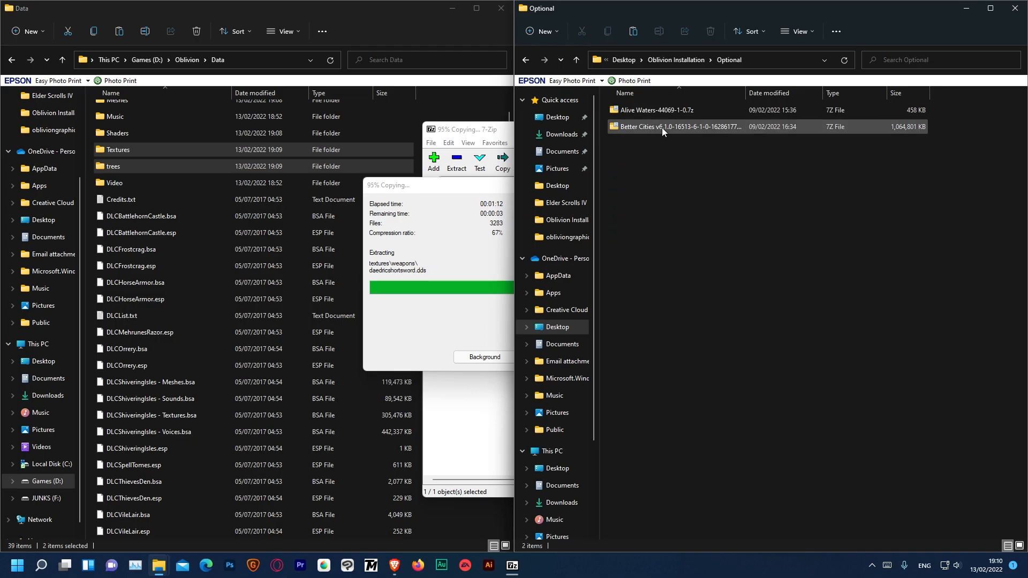
{"action": "left_click", "coordinate": [655, 110]}
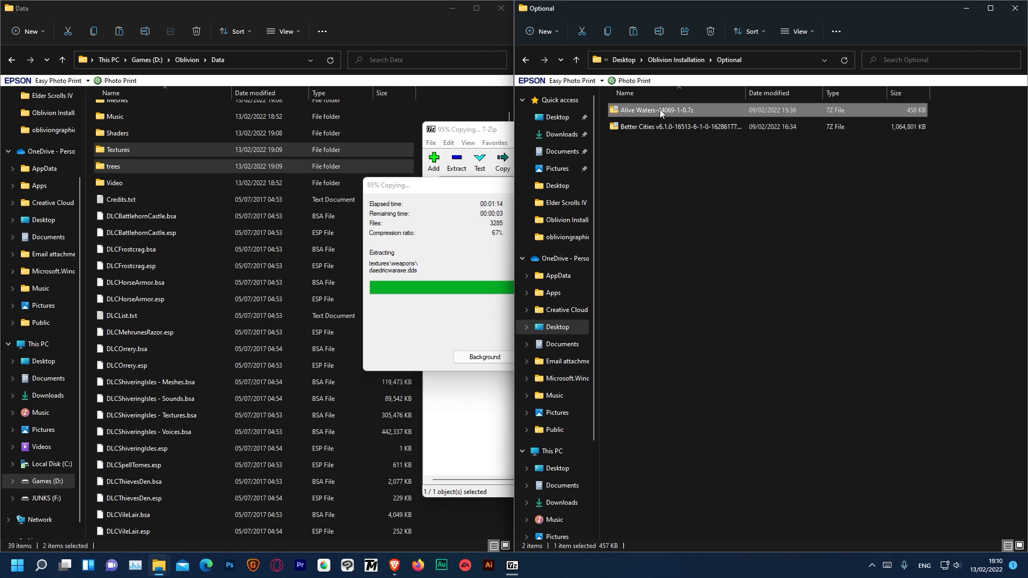
{"action": "left_click_drag", "start_coordinate": [693, 177], "coordinate": [640, 112]}
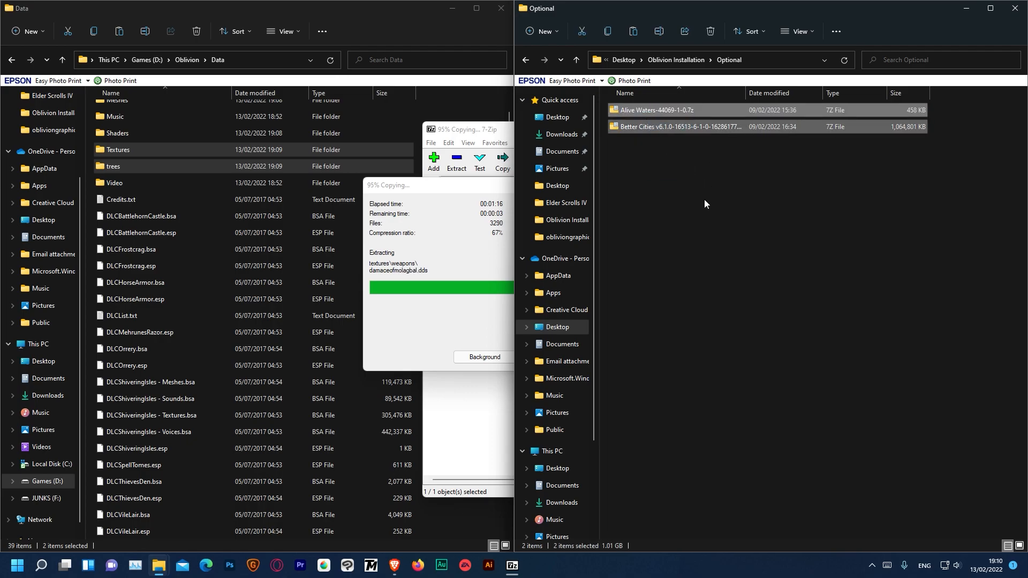
{"action": "left_click", "coordinate": [705, 199]}
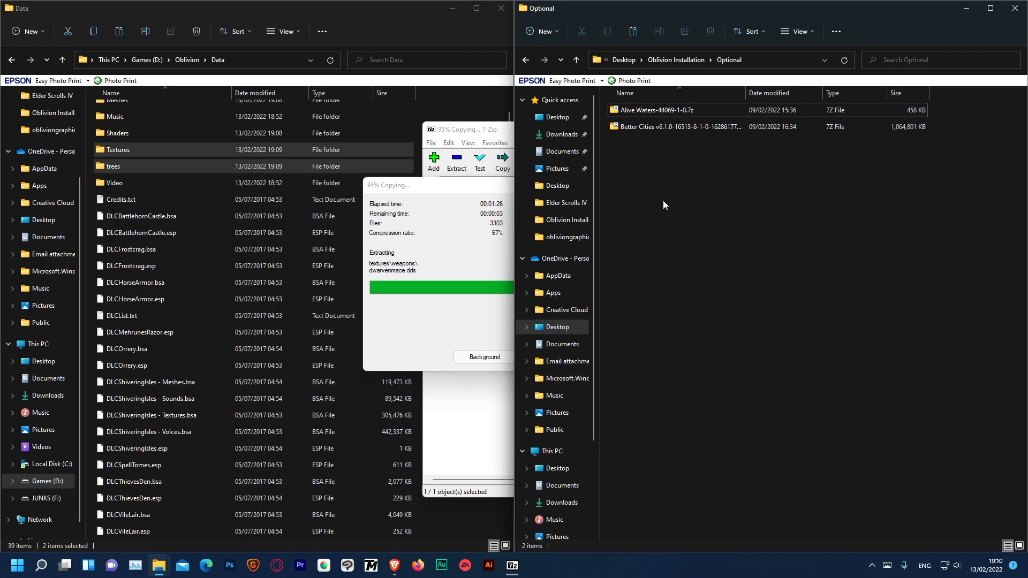
{"action": "left_click", "coordinate": [637, 129]}
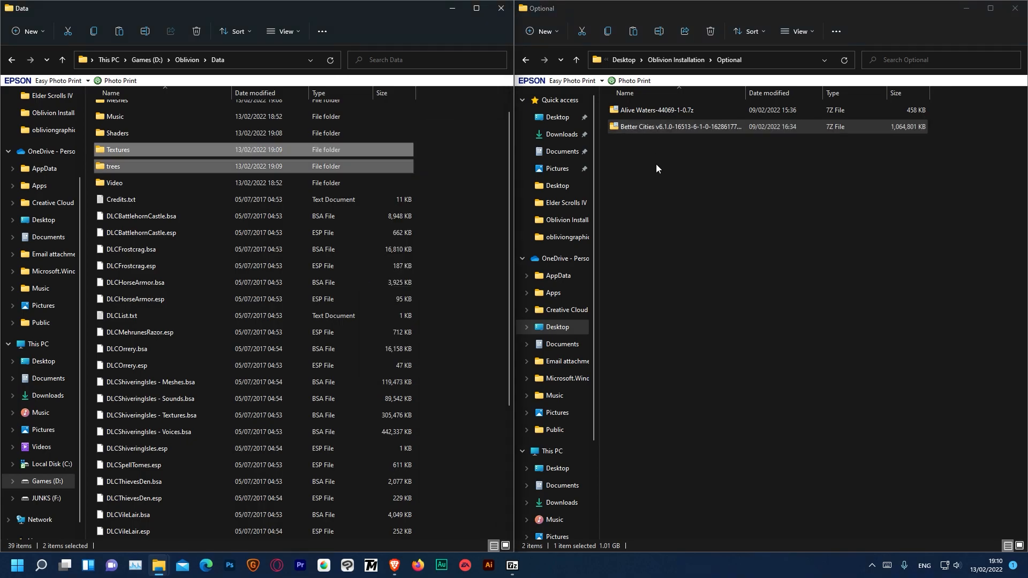
{"action": "left_click", "coordinate": [663, 166]}
{"action": "left_click", "coordinate": [622, 127]}
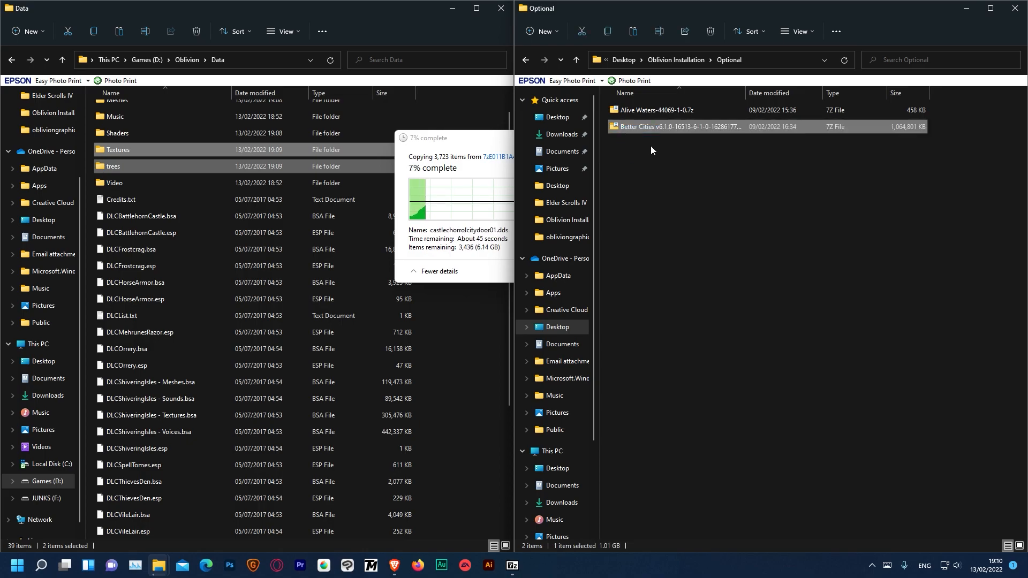
{"action": "left_click_drag", "start_coordinate": [643, 166], "coordinate": [637, 132]}
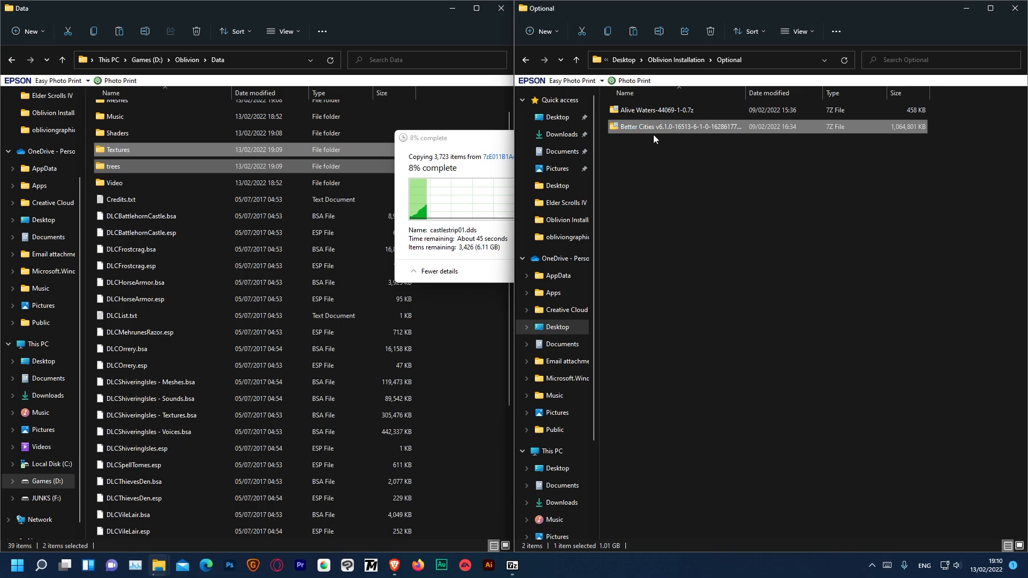
{"action": "key", "text": "BackSpace"}
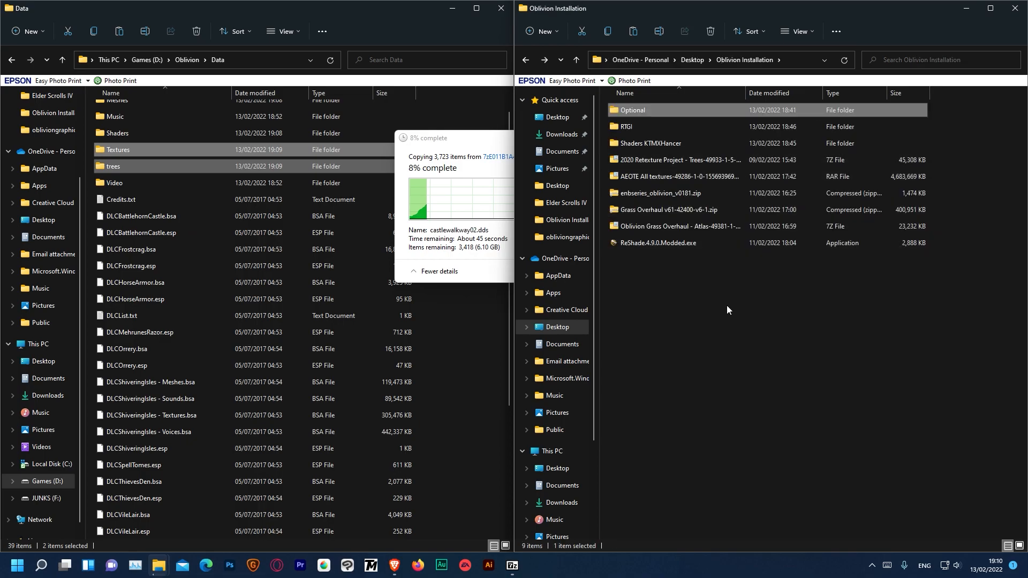
Step: Replace the files with the same names in the destination to finish copying the AEOTE textures into Data
{"action": "left_click", "coordinate": [436, 242]}
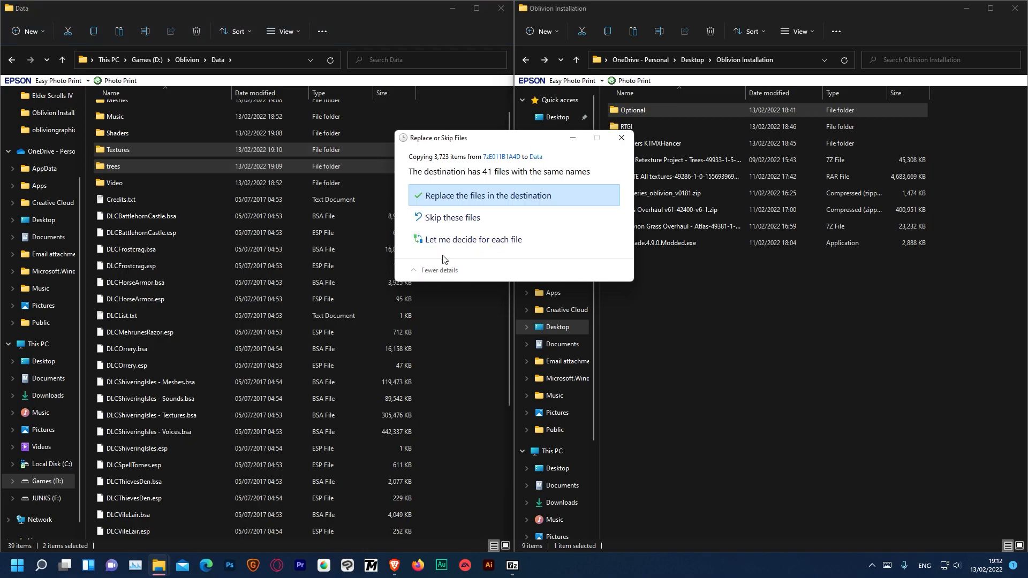
{"action": "left_click", "coordinate": [502, 197]}
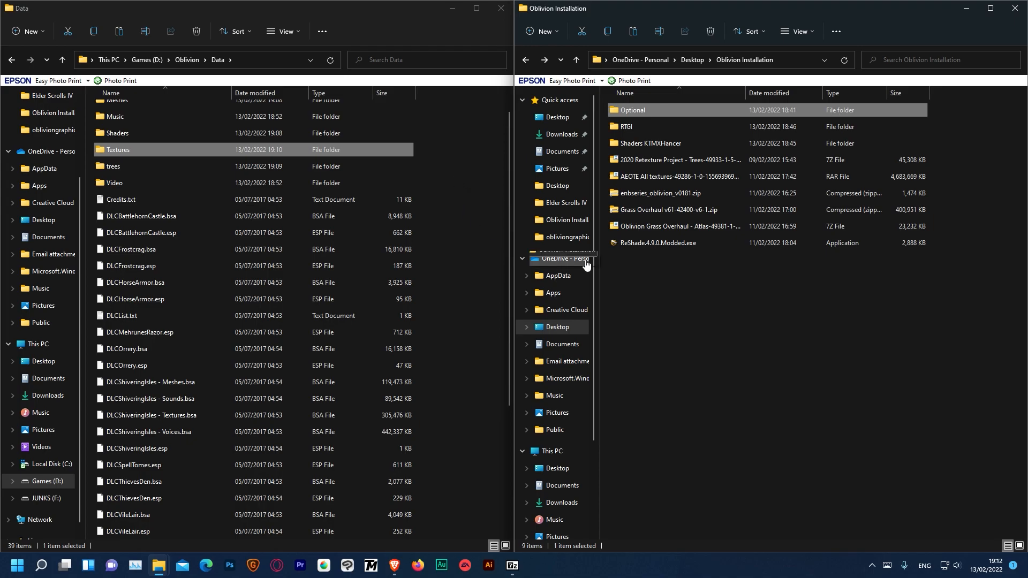
{"action": "left_click", "coordinate": [707, 327]}
Step: Look through the Data folder, go back up to the Oblivion game folder and run OblivionLauncher.exe
{"action": "left_click", "coordinate": [476, 277]}
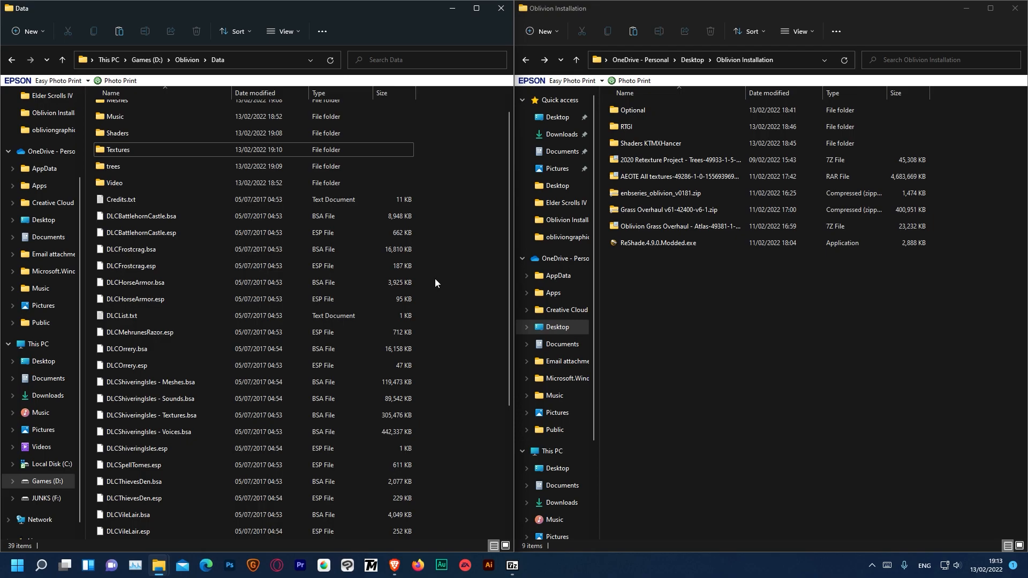
{"action": "scroll", "coordinate": [455, 230], "scroll_direction": "up", "scroll_amount": 1}
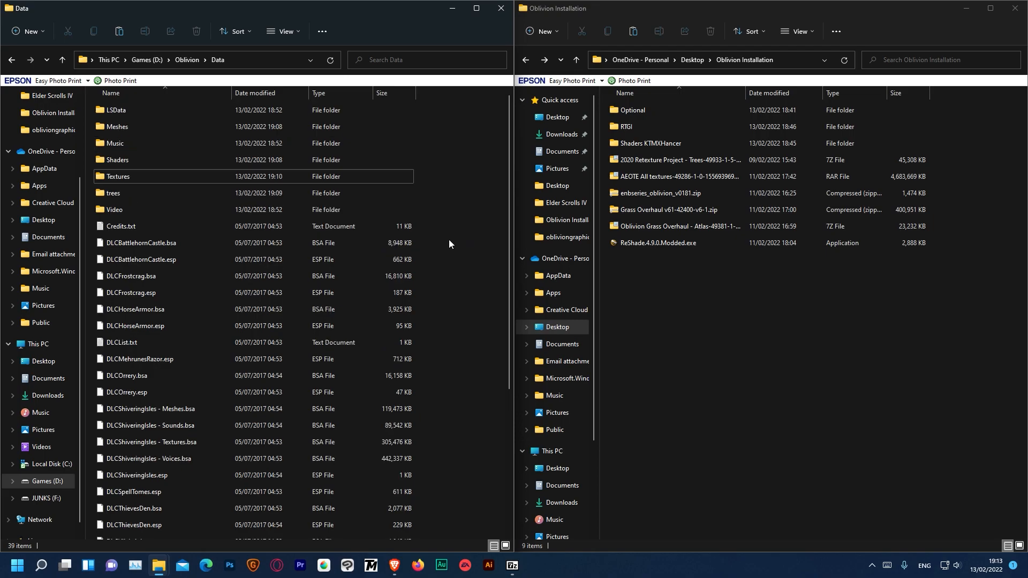
{"action": "scroll", "coordinate": [443, 256], "scroll_direction": "down", "scroll_amount": 4}
{"action": "scroll", "coordinate": [436, 261], "scroll_direction": "down", "scroll_amount": 1}
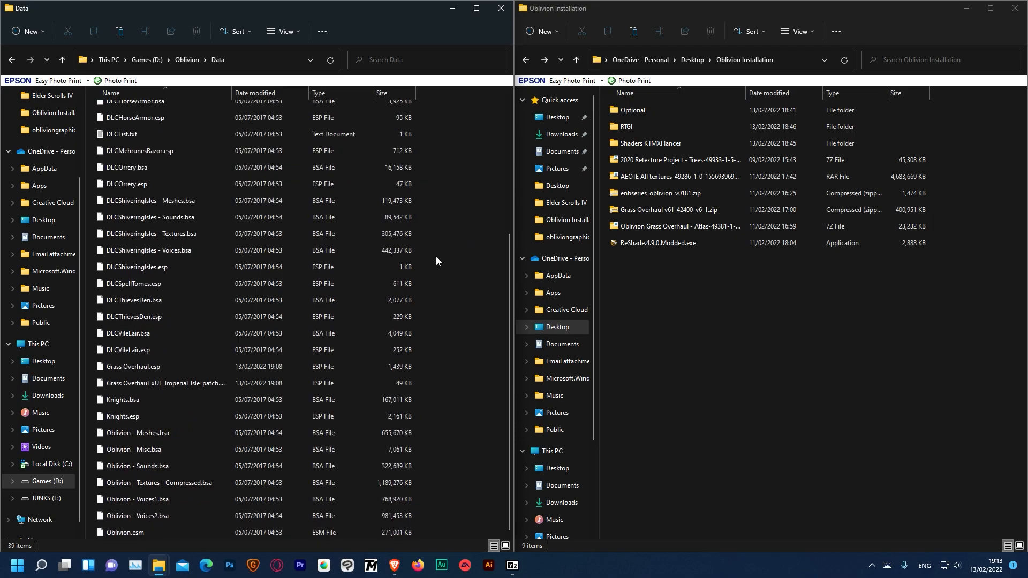
{"action": "scroll", "coordinate": [423, 247], "scroll_direction": "up", "scroll_amount": 4}
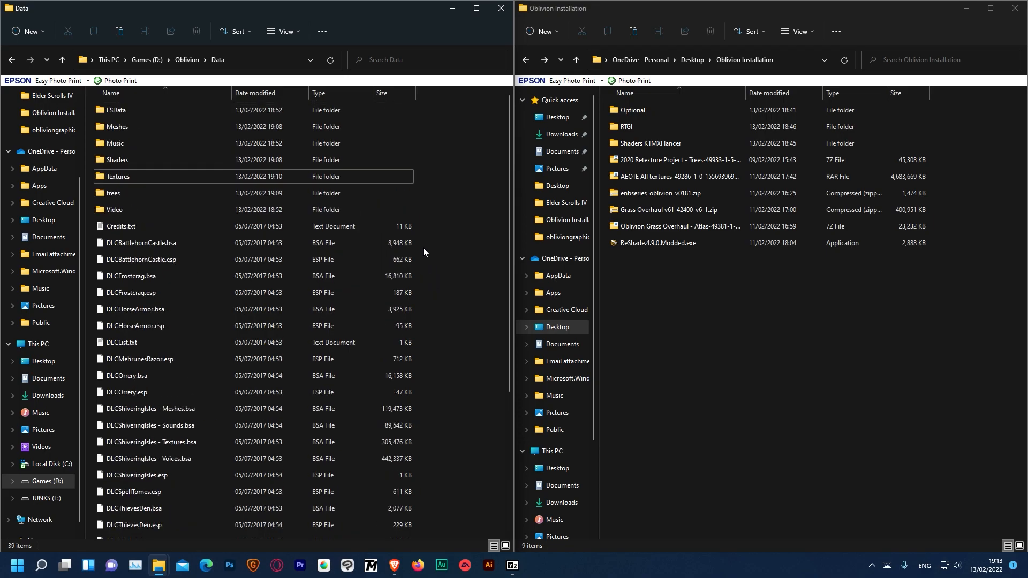
{"action": "scroll", "coordinate": [422, 247], "scroll_direction": "down", "scroll_amount": 4}
{"action": "key", "text": "alt+Up"}
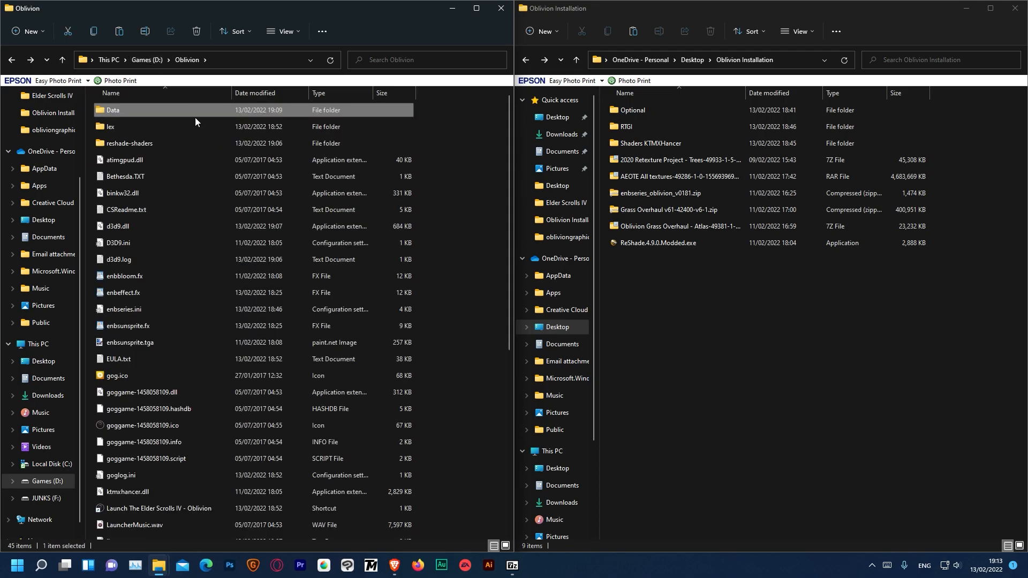
{"action": "left_click", "coordinate": [216, 211]}
{"action": "key", "text": "o"}
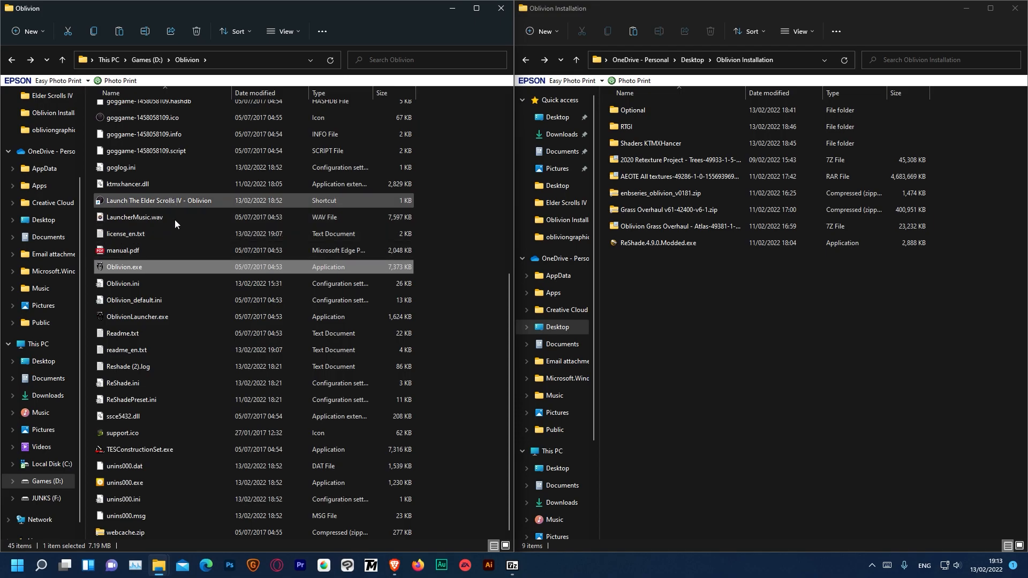
{"action": "double_click", "coordinate": [152, 319]}
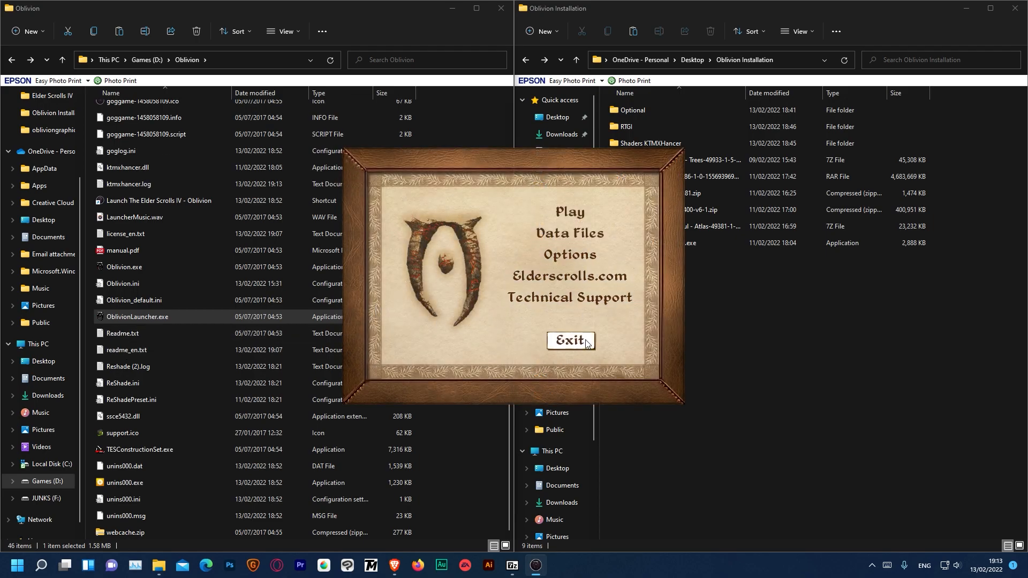
Step: In the launcher options, keep antialiasing at None (best performance) and resolution at 2880x1620 (widescreen), and confirm
{"action": "left_click", "coordinate": [570, 255]}
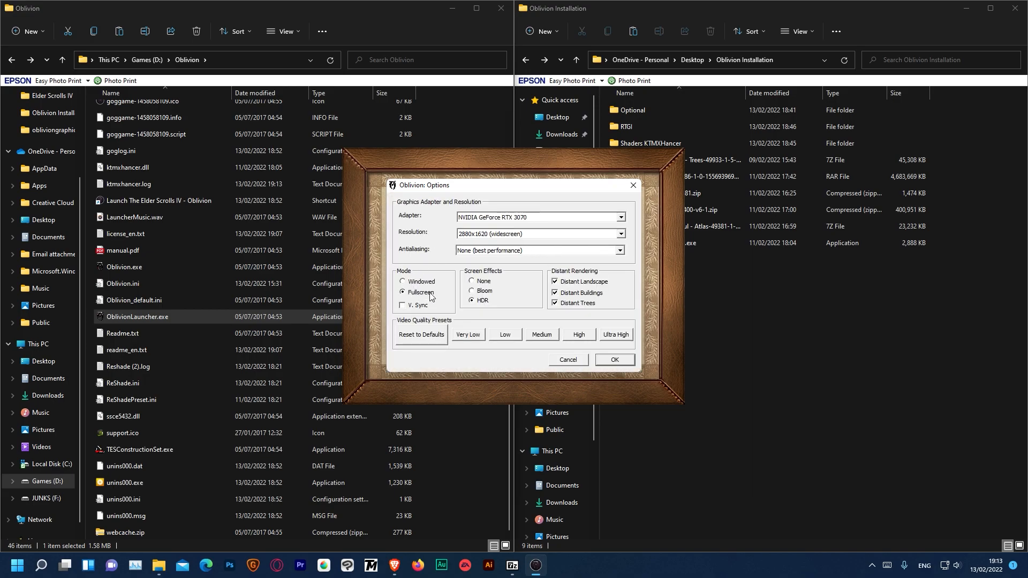
{"action": "left_click", "coordinate": [496, 252]}
{"action": "left_click", "coordinate": [484, 262]}
{"action": "left_click", "coordinate": [483, 236]}
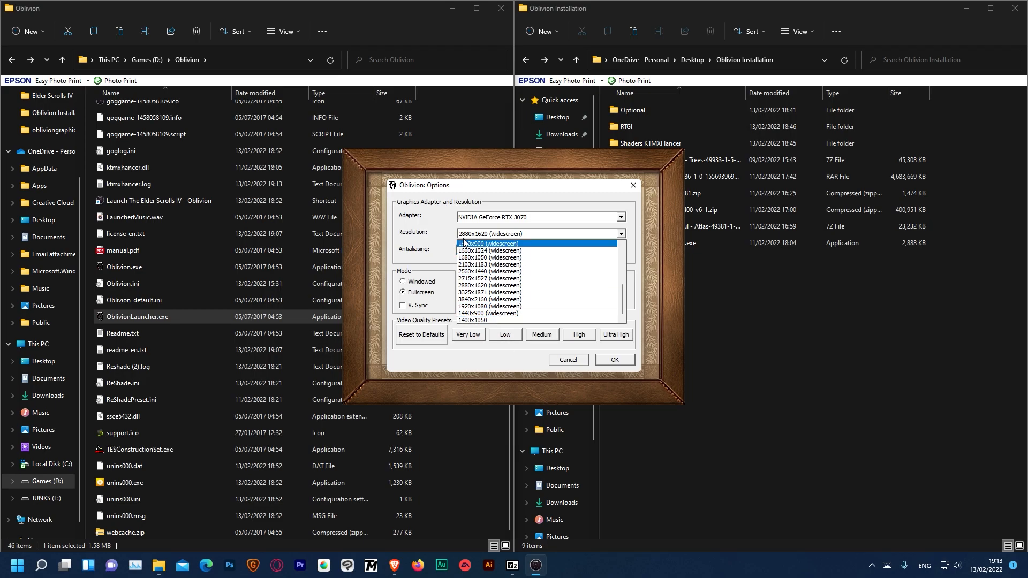
{"action": "left_click", "coordinate": [409, 216]}
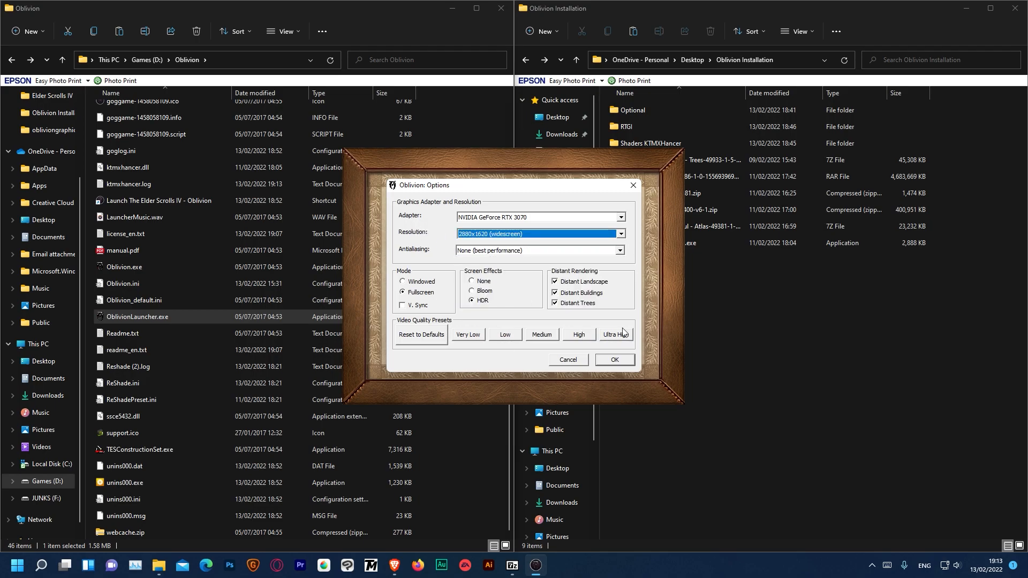
{"action": "left_click", "coordinate": [615, 360]}
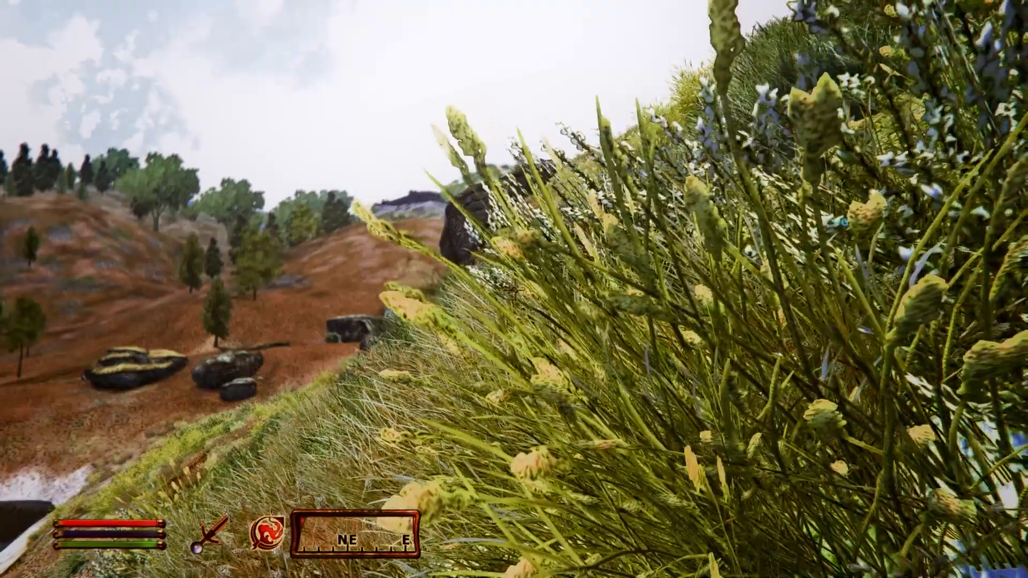
Step: Open the ReShade overlay in game and load the Oblivion.ini preset from the D:\Oblivion folder
{"action": "key", "text": "Home"}
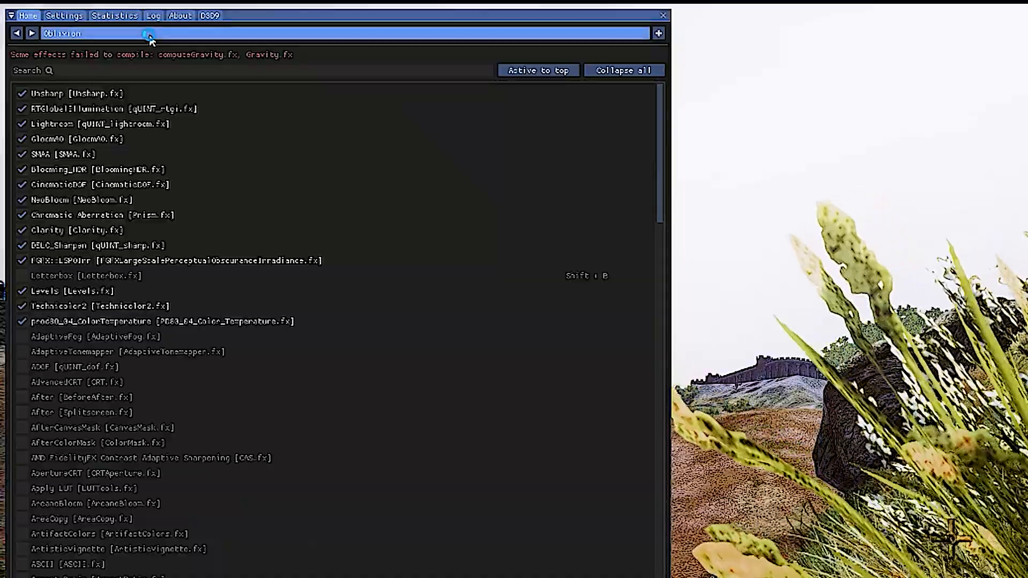
{"action": "left_click", "coordinate": [80, 16]}
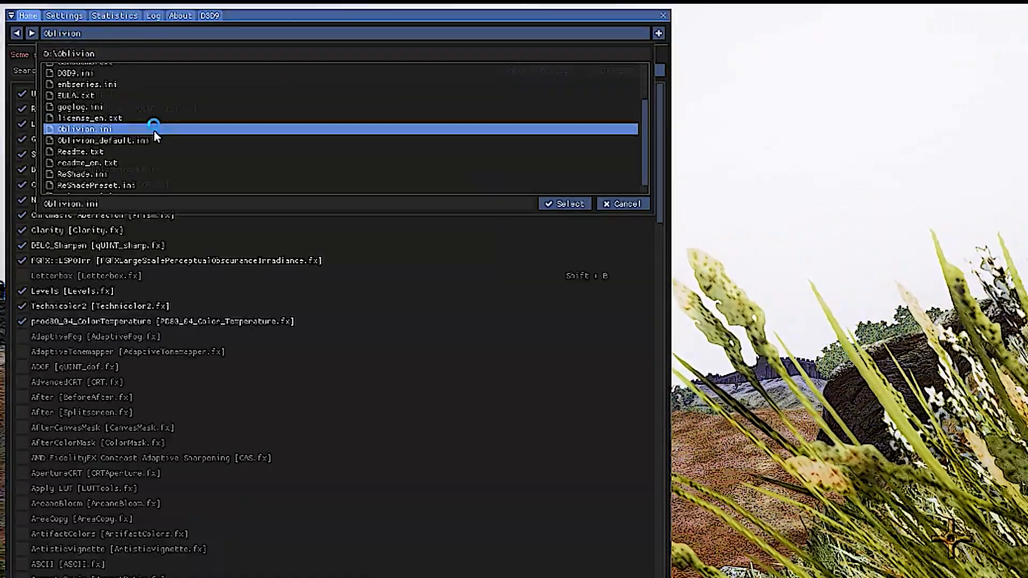
{"action": "double_click", "coordinate": [156, 138]}
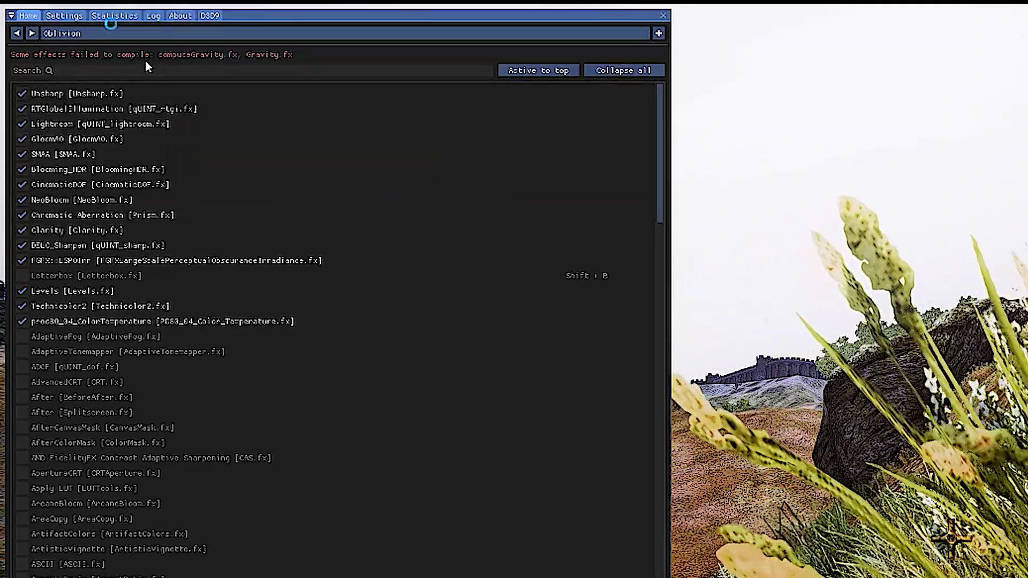
Step: Show the D3D9 depth buffer settings, move the overlay further into the screen and keep CLEAR 1 selected
{"action": "left_click", "coordinate": [209, 16]}
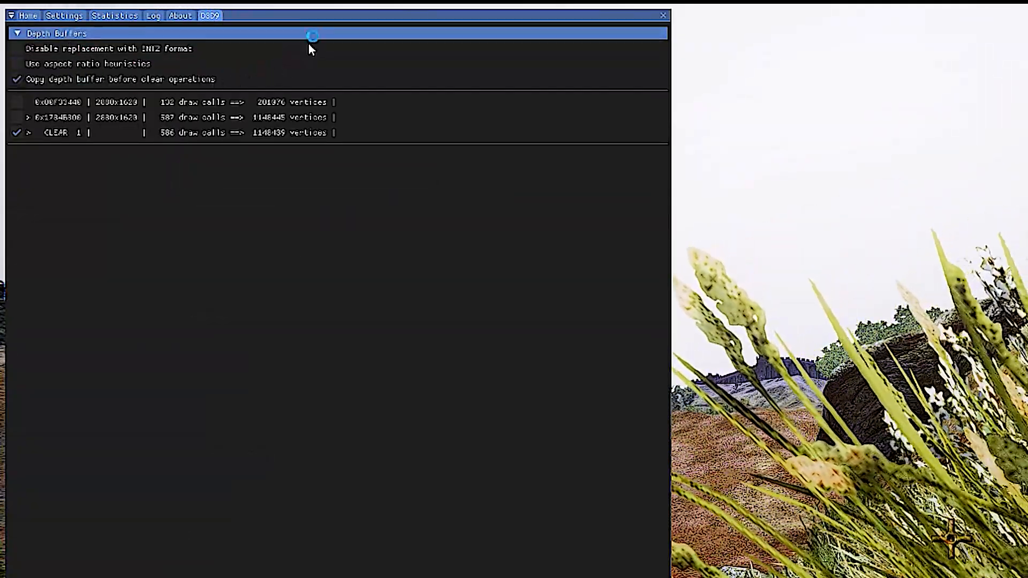
{"action": "left_click_drag", "start_coordinate": [344, 22], "coordinate": [461, 94]}
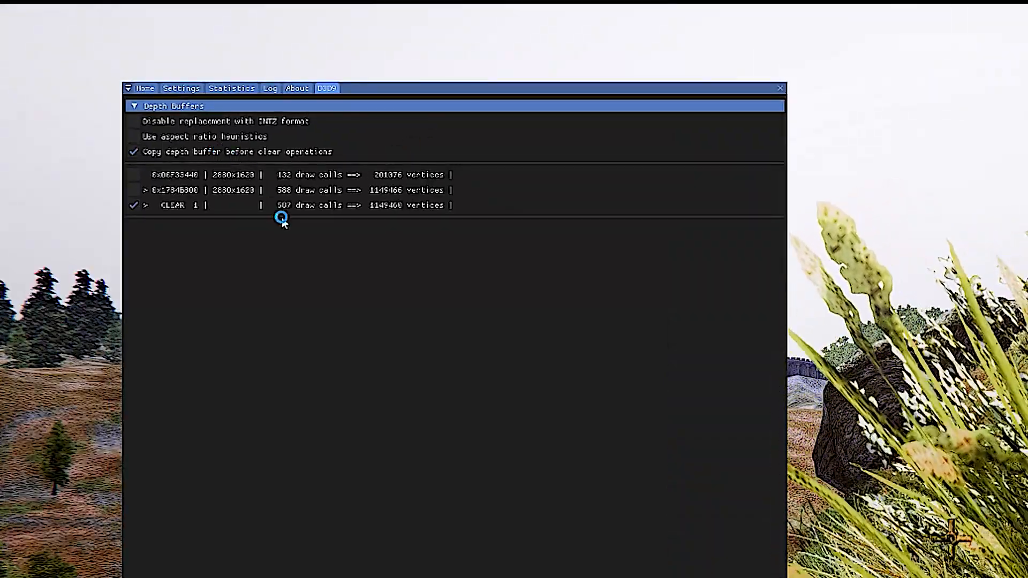
{"action": "left_click", "coordinate": [137, 205]}
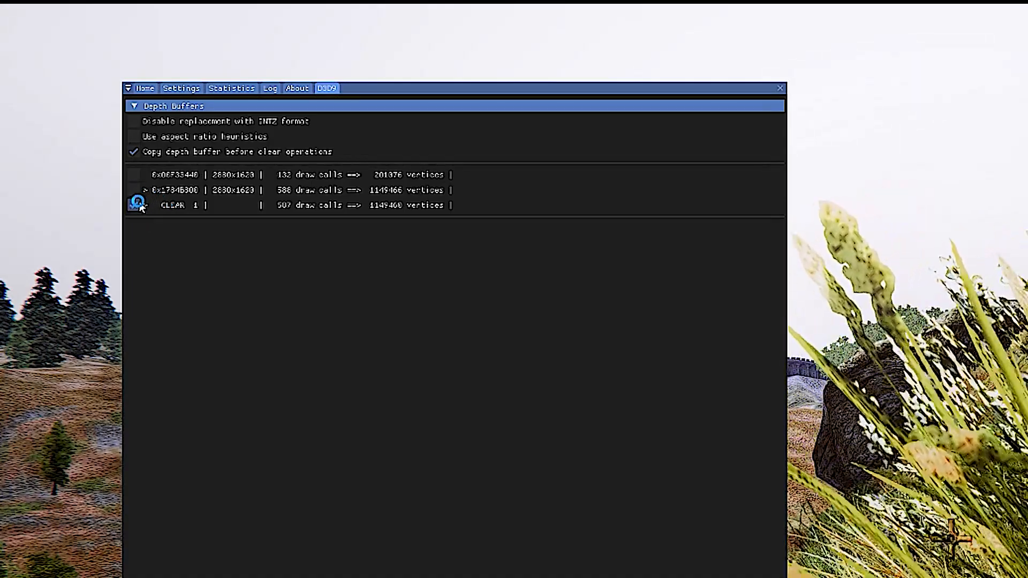
Step: Toggle copying the depth buffer before clear operations off and on repeatedly to compare its effect on the scene
{"action": "left_click", "coordinate": [137, 153]}
{"action": "left_click", "coordinate": [137, 152]}
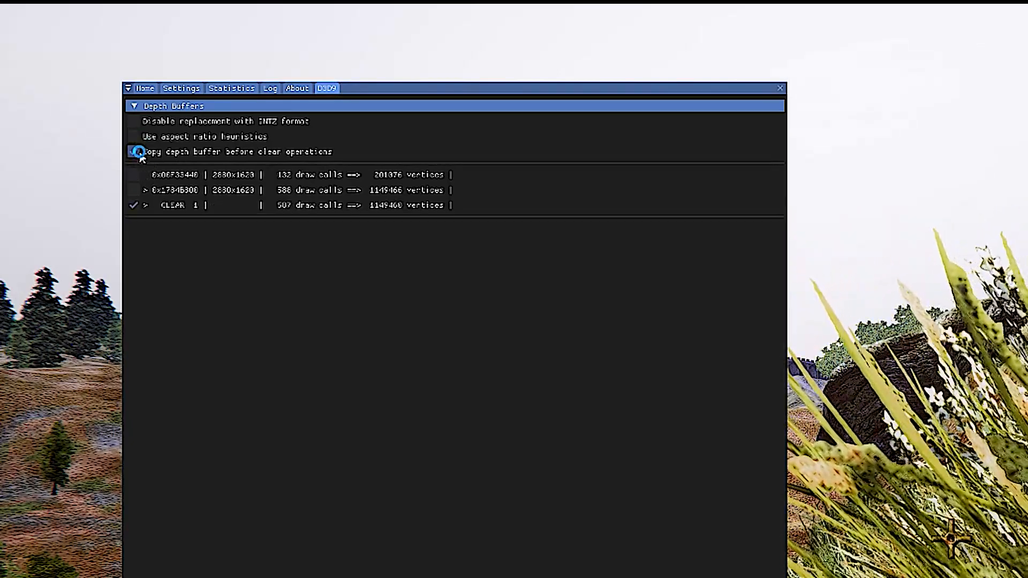
{"action": "left_click", "coordinate": [137, 152]}
{"action": "left_click", "coordinate": [137, 152]}
{"action": "left_click", "coordinate": [137, 152]}
{"action": "left_click", "coordinate": [137, 153]}
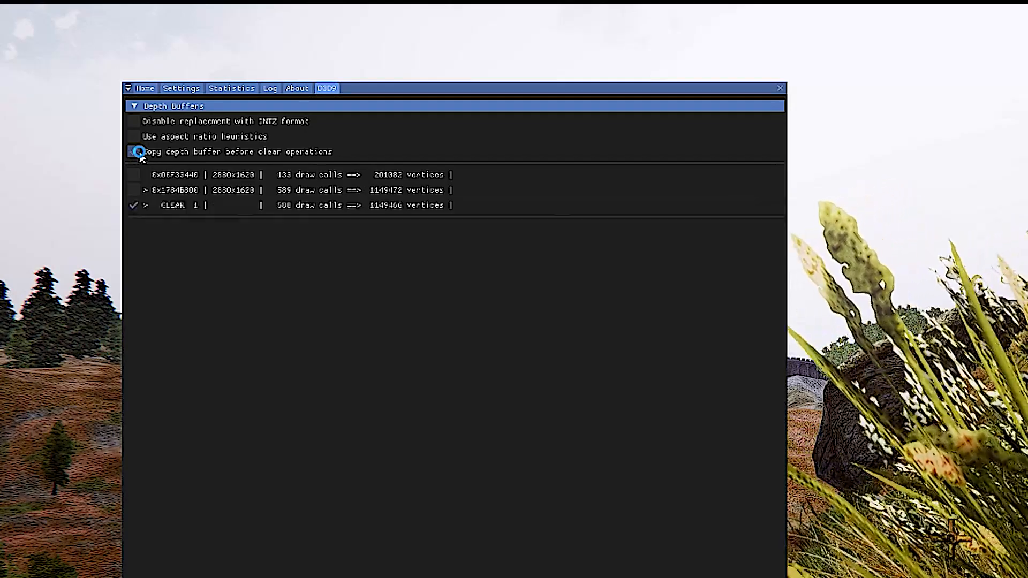
{"action": "left_click", "coordinate": [137, 153]}
{"action": "left_click", "coordinate": [137, 152]}
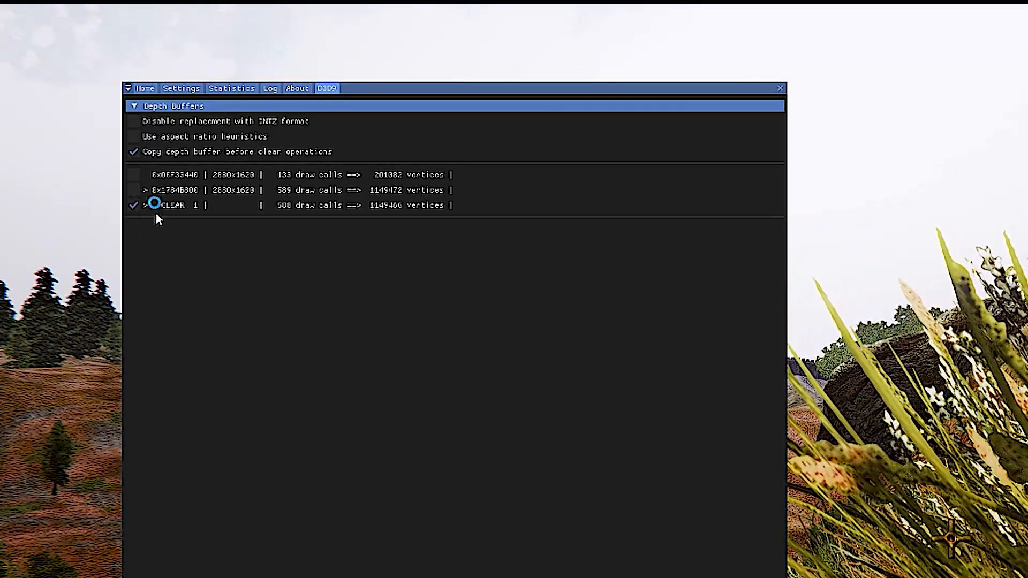
Step: Try the listed depth buffers, select the second 2880x1620 buffer together with its CLEAR 1 entry, and close the ReShade overlay
{"action": "left_click", "coordinate": [133, 174]}
{"action": "left_click", "coordinate": [133, 190]}
{"action": "left_click", "coordinate": [133, 205]}
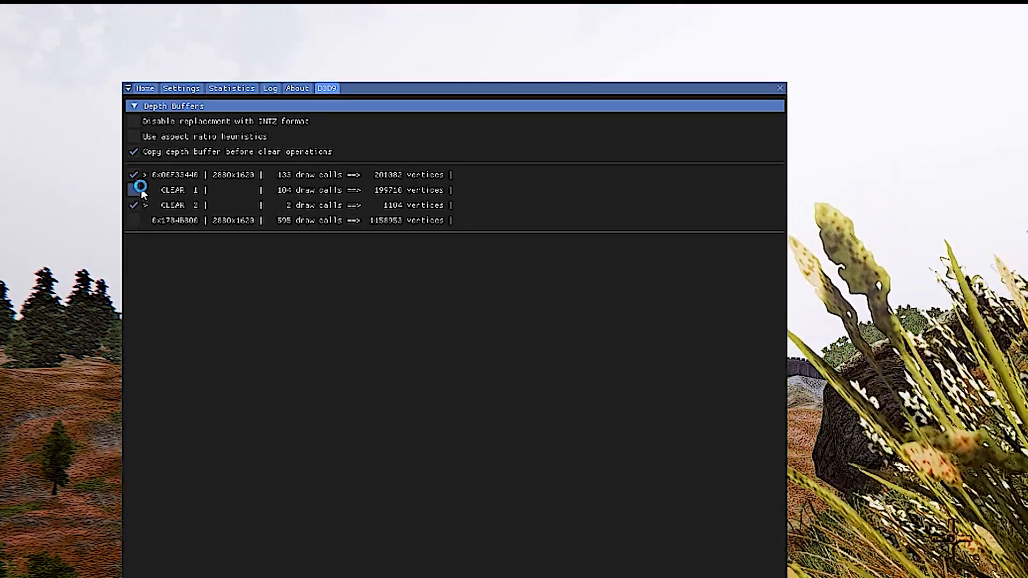
{"action": "left_click", "coordinate": [134, 190]}
{"action": "left_click", "coordinate": [136, 224]}
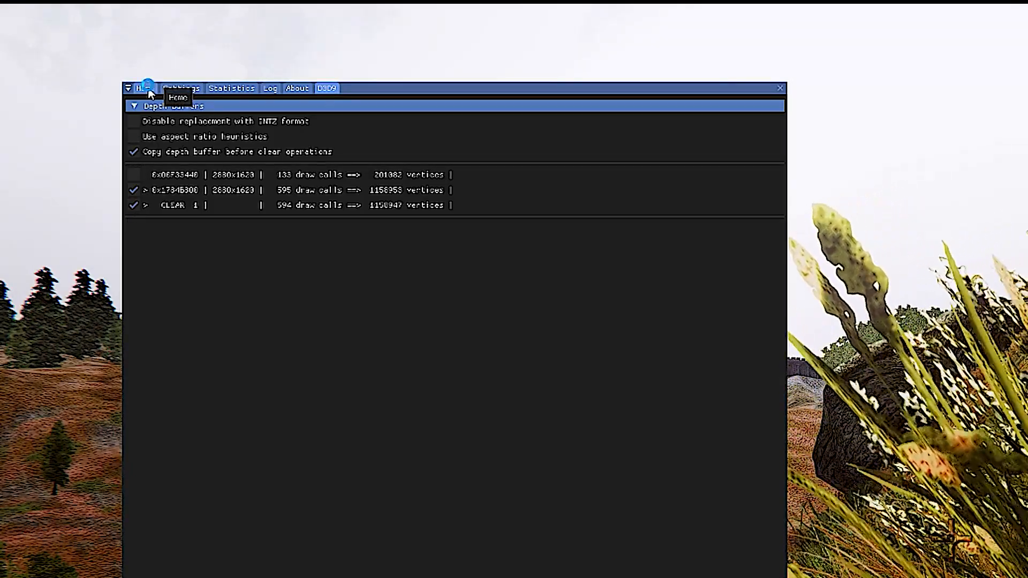
{"action": "left_click_drag", "start_coordinate": [776, 83], "coordinate": [885, 137]}
{"action": "key", "text": "Home"}
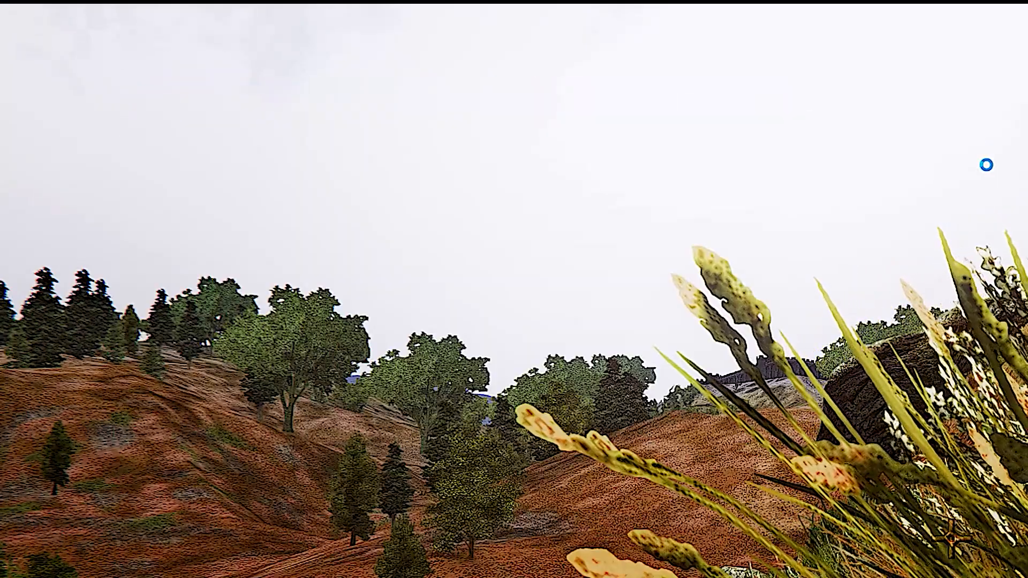
Step: Open the ENBSeries editor, enlarge and reposition its window, look through the effect, input and bloom parameters, and close it
{"action": "key", "text": "shift+Return"}
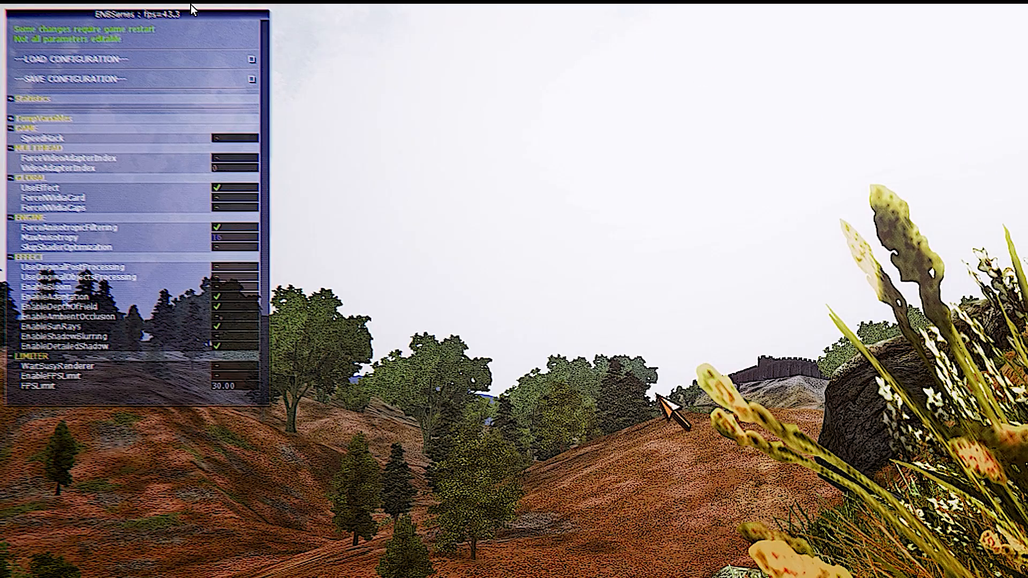
{"action": "left_click", "coordinate": [18, 16]}
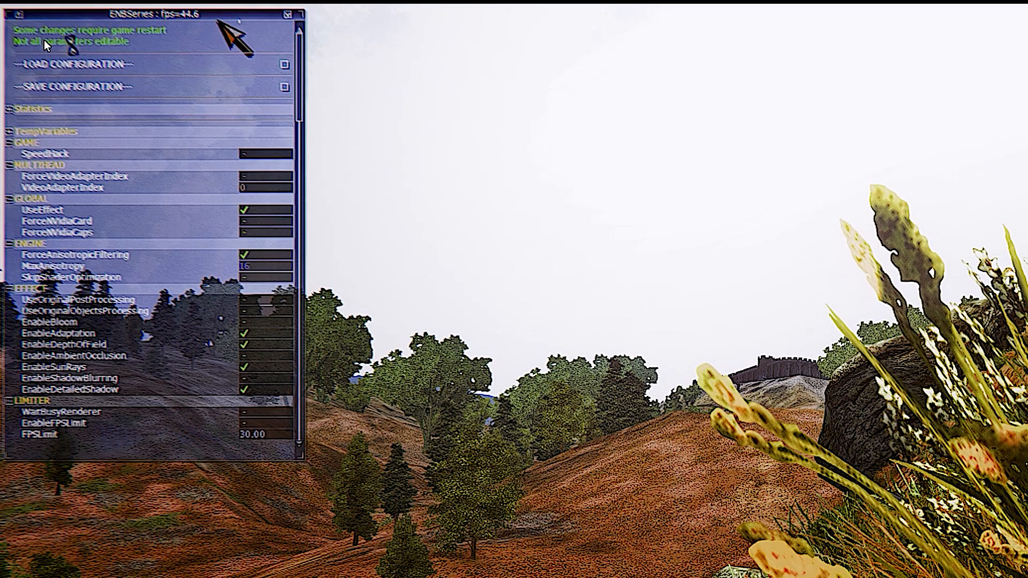
{"action": "left_click_drag", "start_coordinate": [52, 13], "coordinate": [72, 21]}
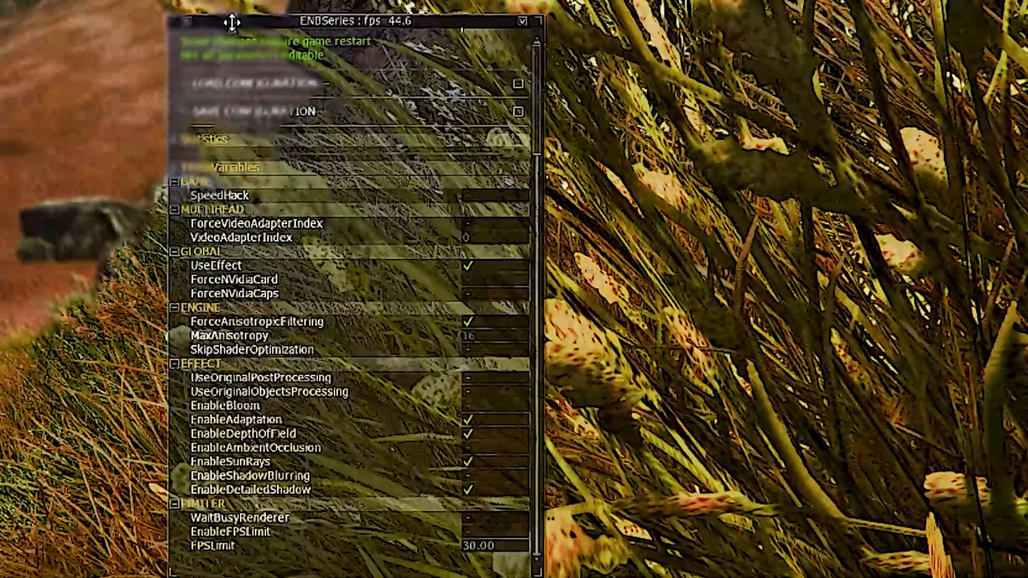
{"action": "left_click_drag", "start_coordinate": [231, 21], "coordinate": [401, 15]}
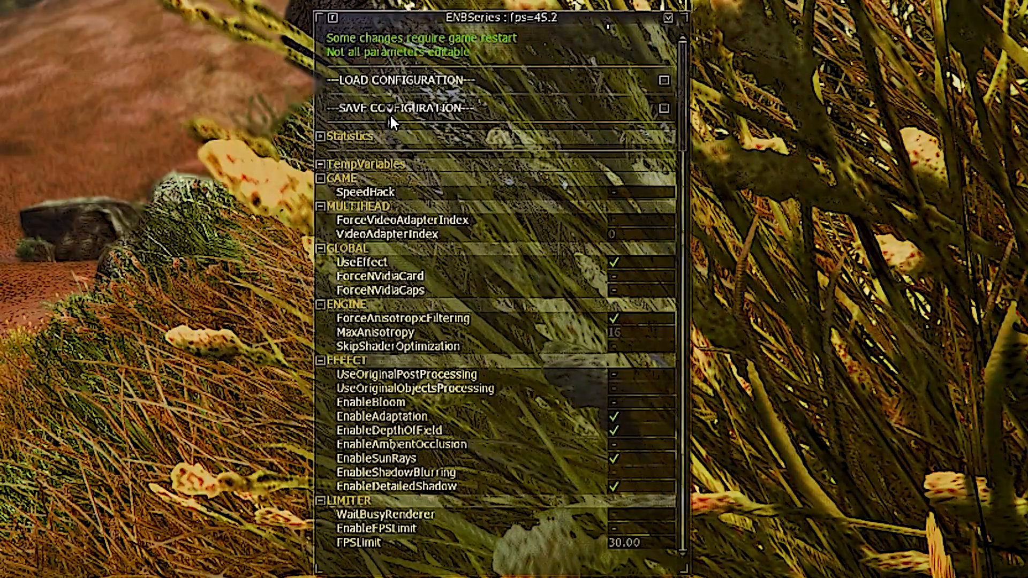
{"action": "mouse_move", "coordinate": [681, 122]}
{"action": "left_mouse_down"}
{"action": "mouse_move", "coordinate": [685, 134]}
{"action": "mouse_move", "coordinate": [675, 109]}
{"action": "left_mouse_up"}
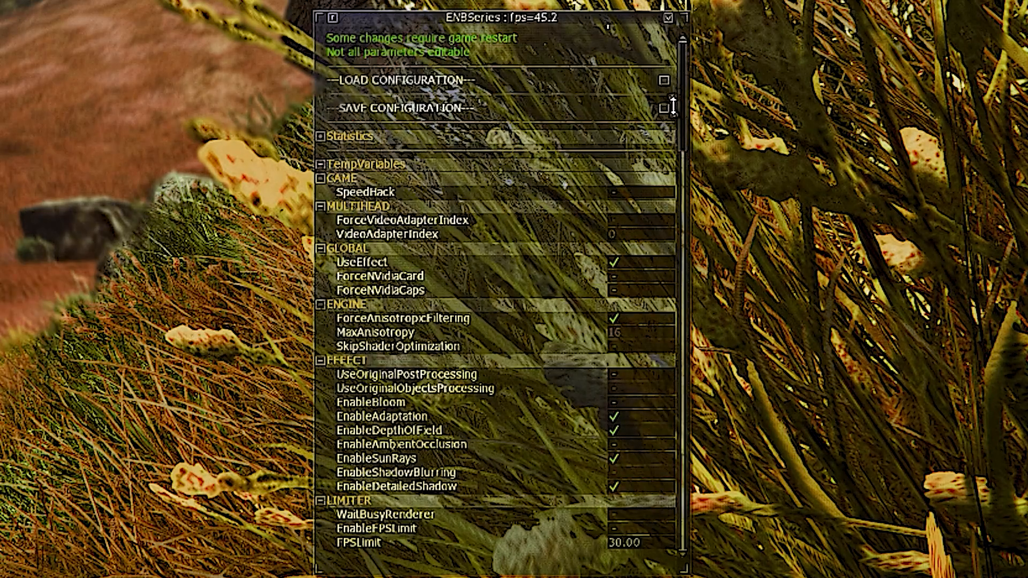
{"action": "left_click_drag", "start_coordinate": [676, 113], "coordinate": [667, 197]}
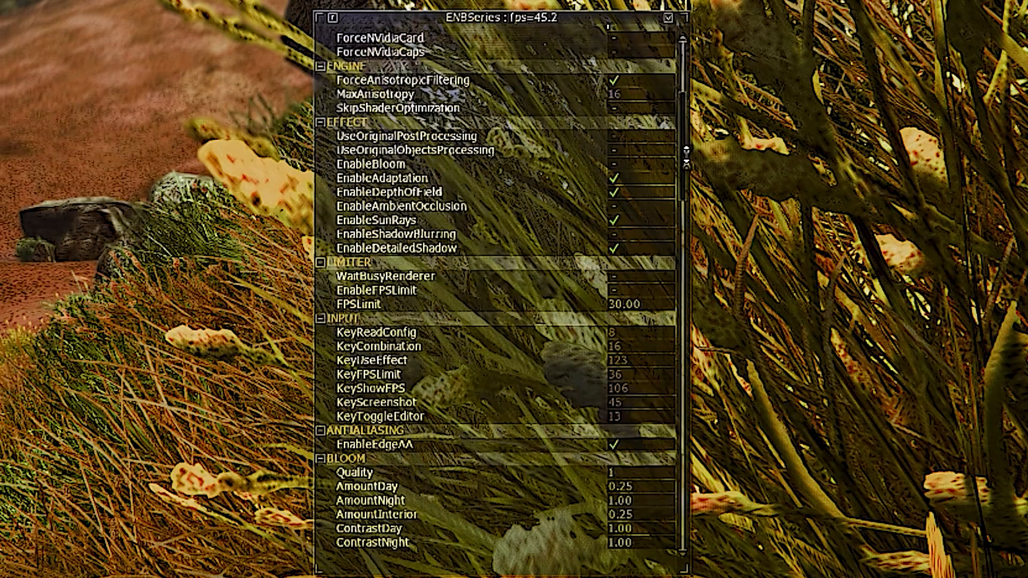
{"action": "scroll", "coordinate": [674, 132], "scroll_direction": "up", "scroll_amount": 5}
{"action": "key", "text": "shift+Return"}
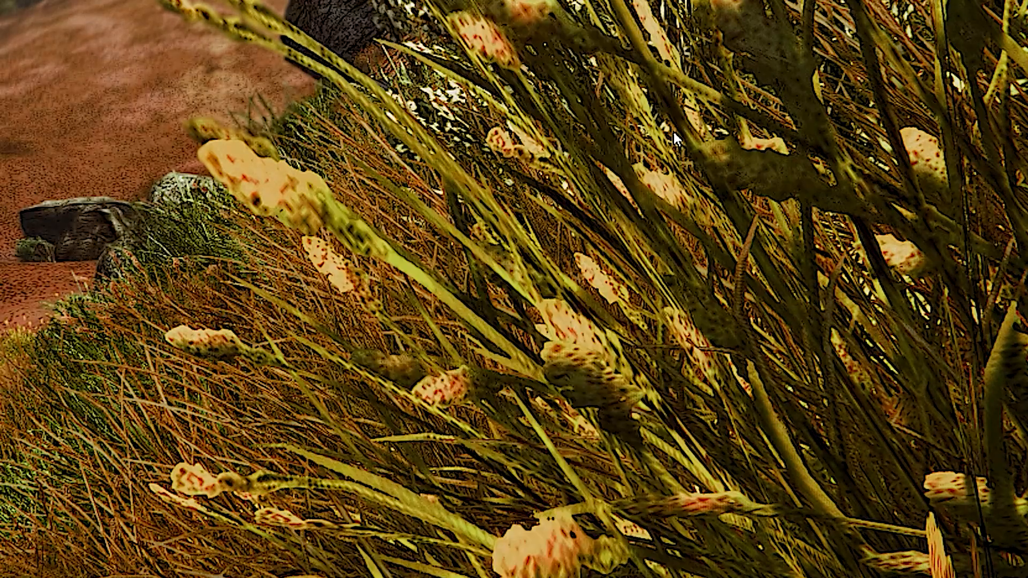